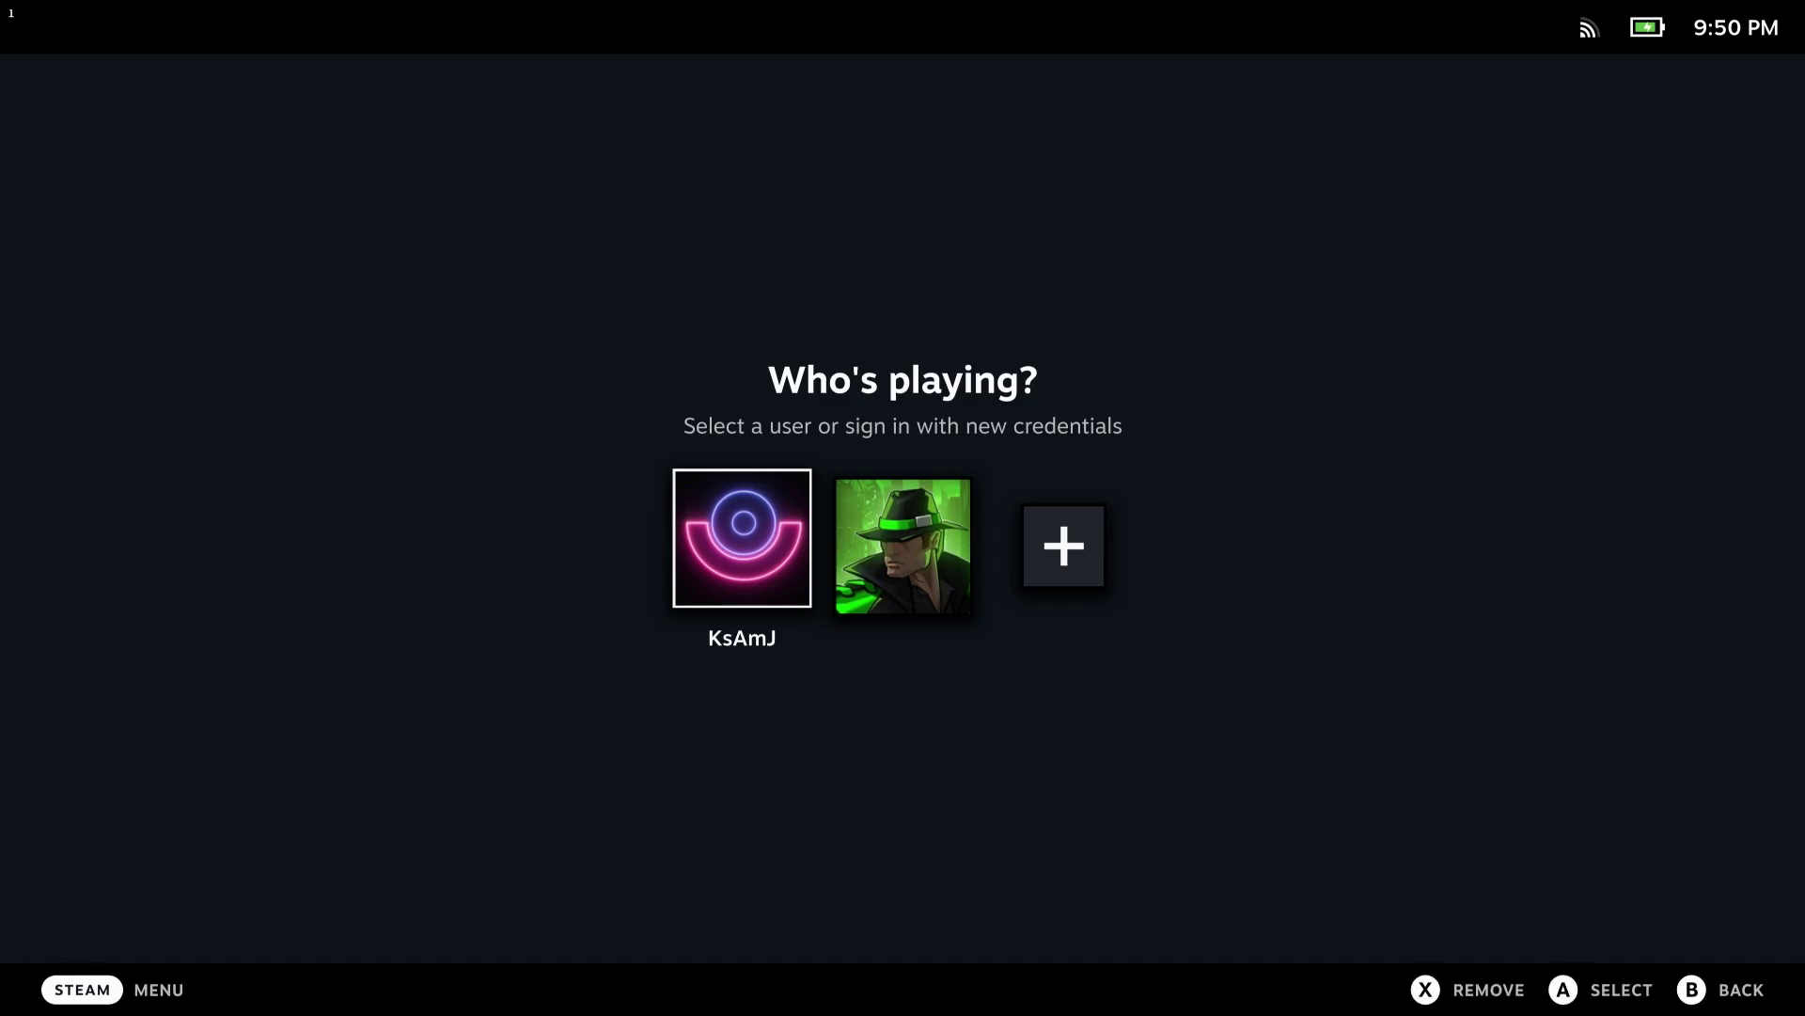
Log in with the first profile, then use Power > Switch to Desktop to enter Desktop Mode.
key(Return)
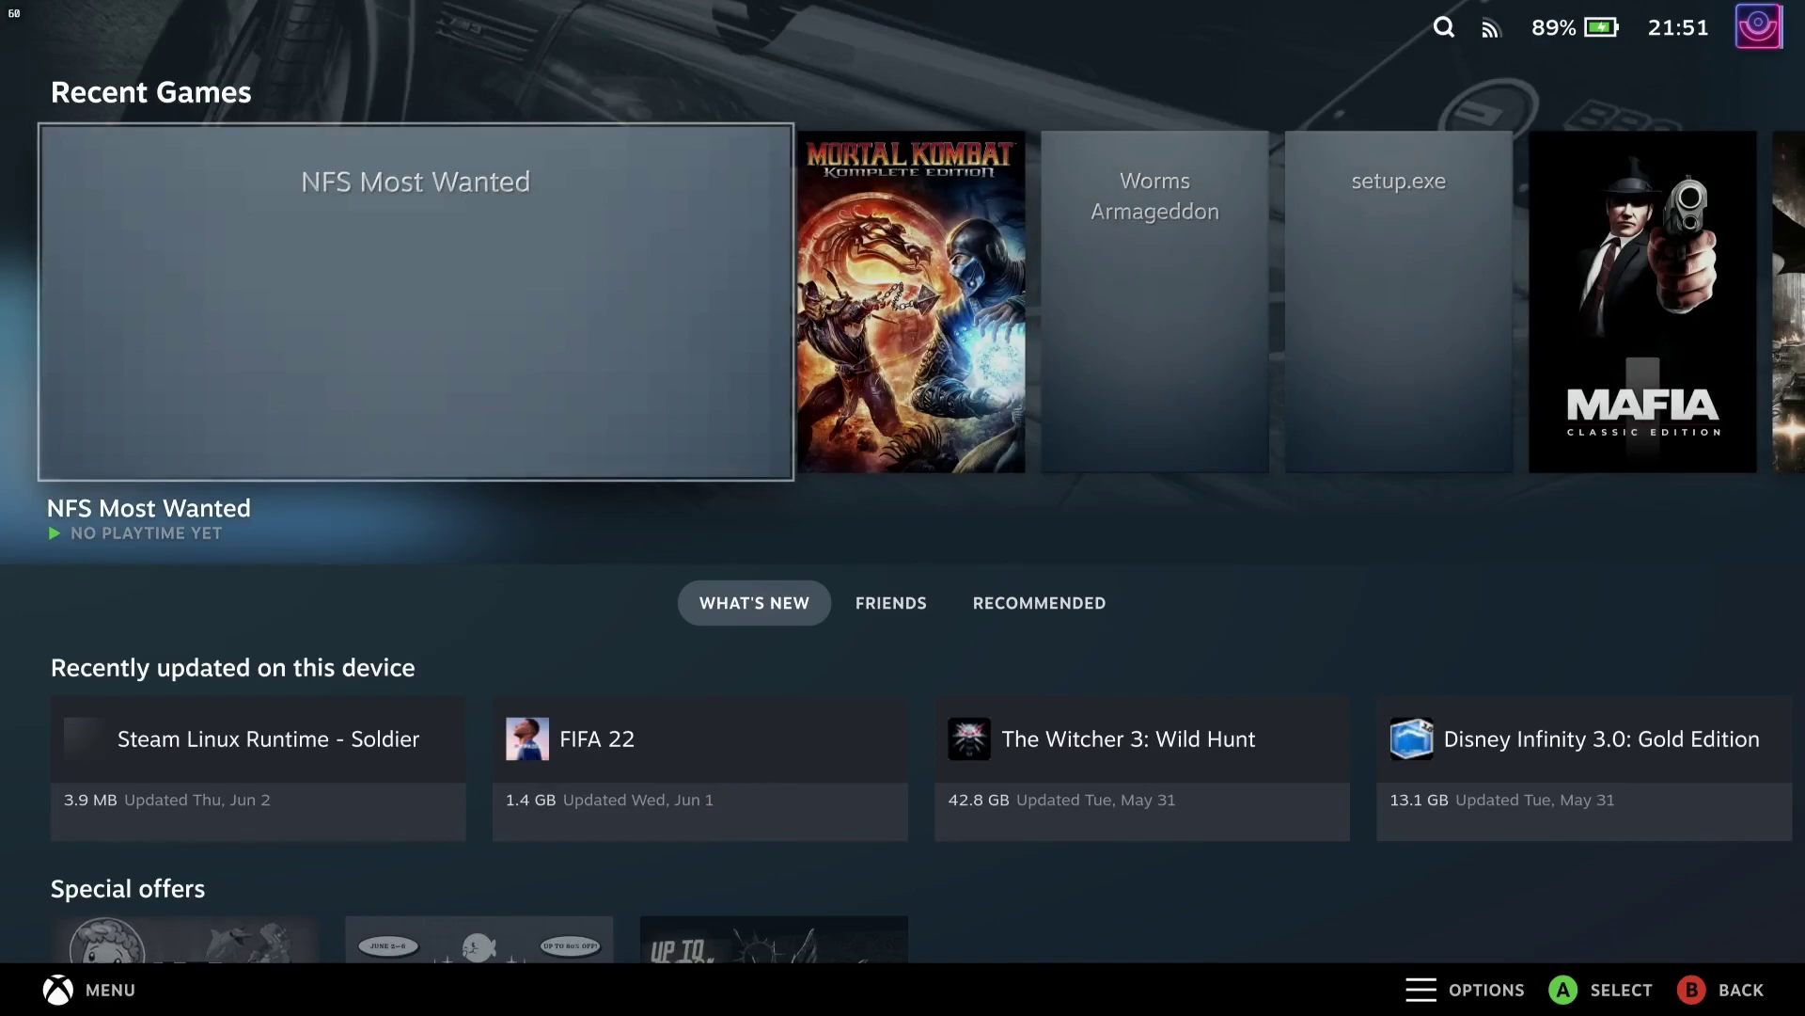
key(ctrl+1)
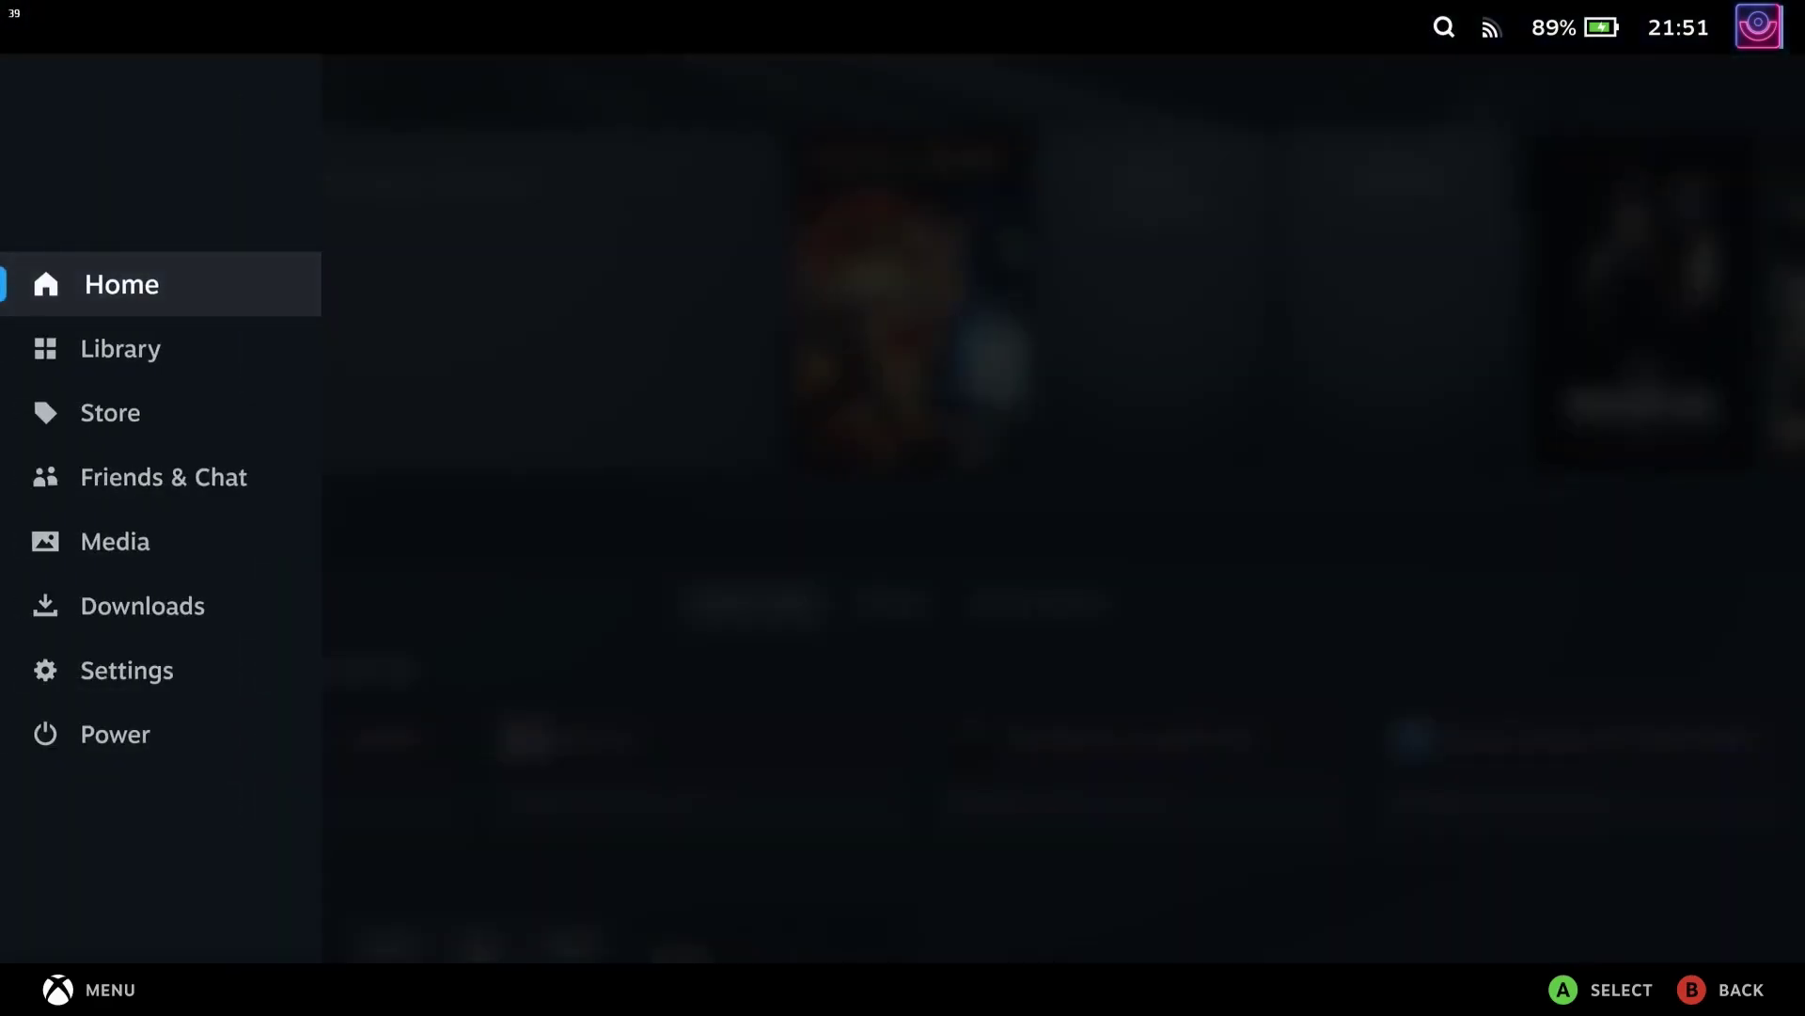
key(Up)
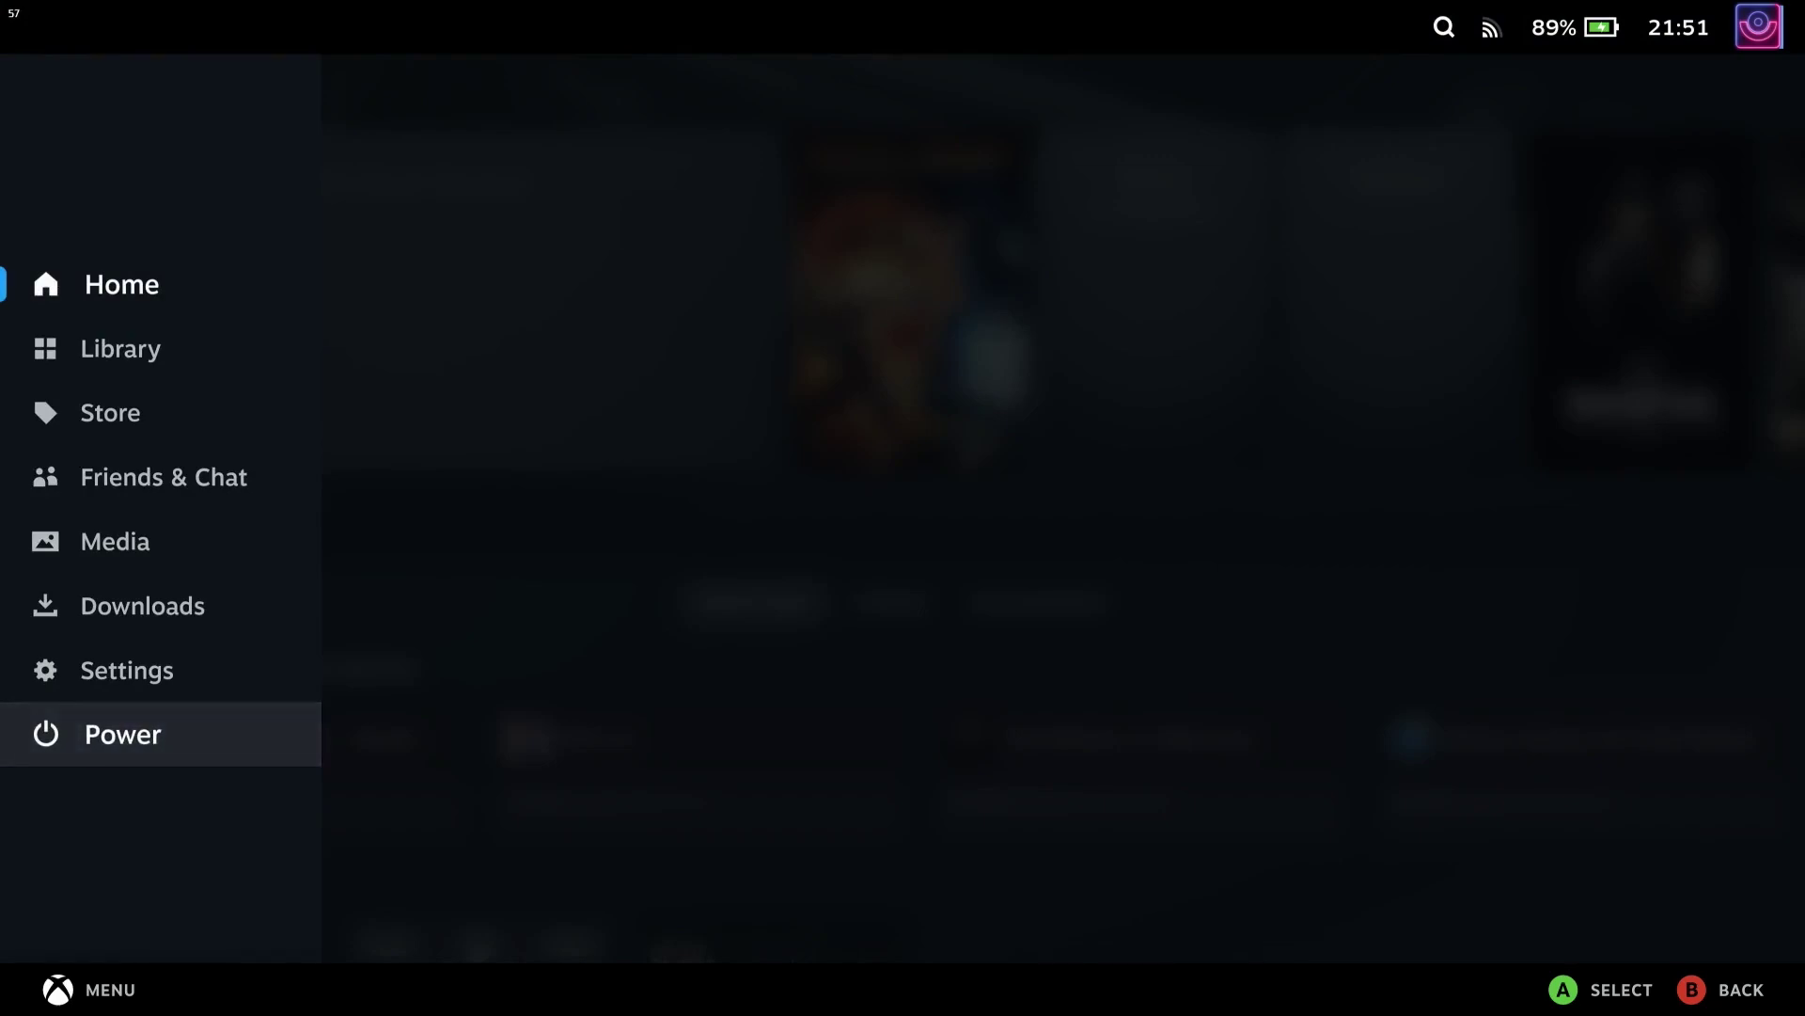
key(Return)
key(Up)
key(Up)
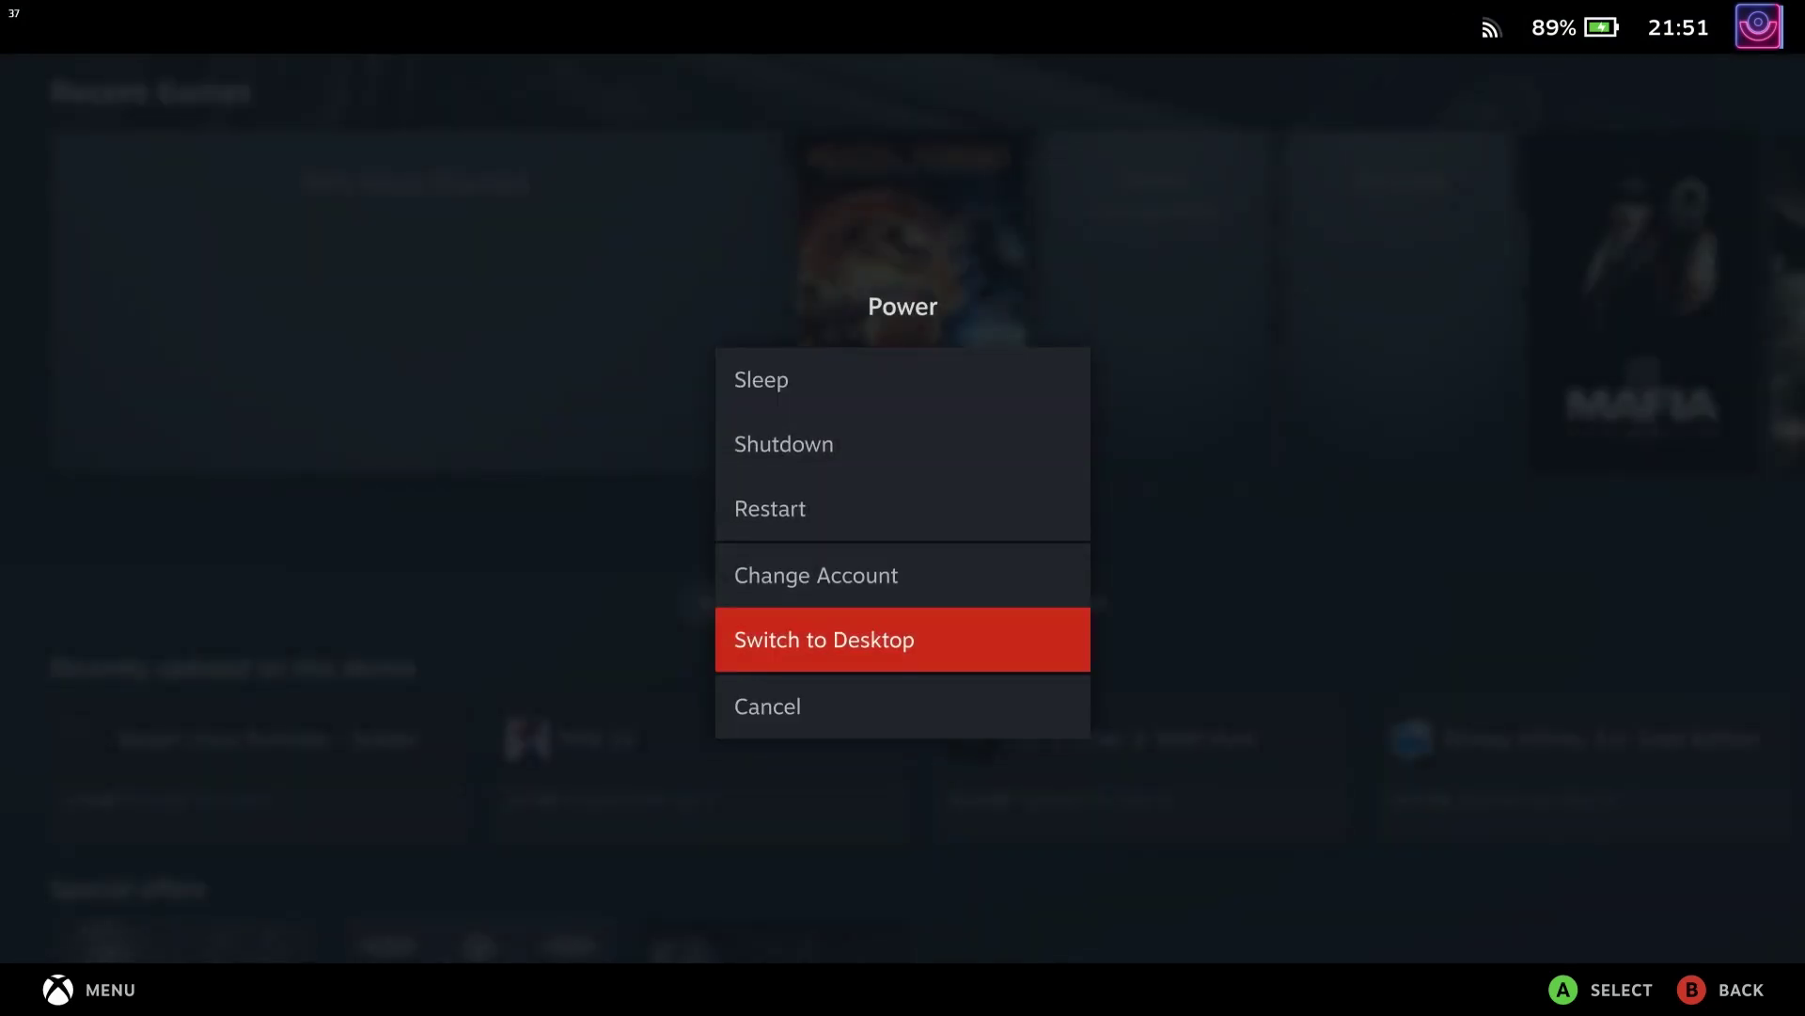
key(Return)
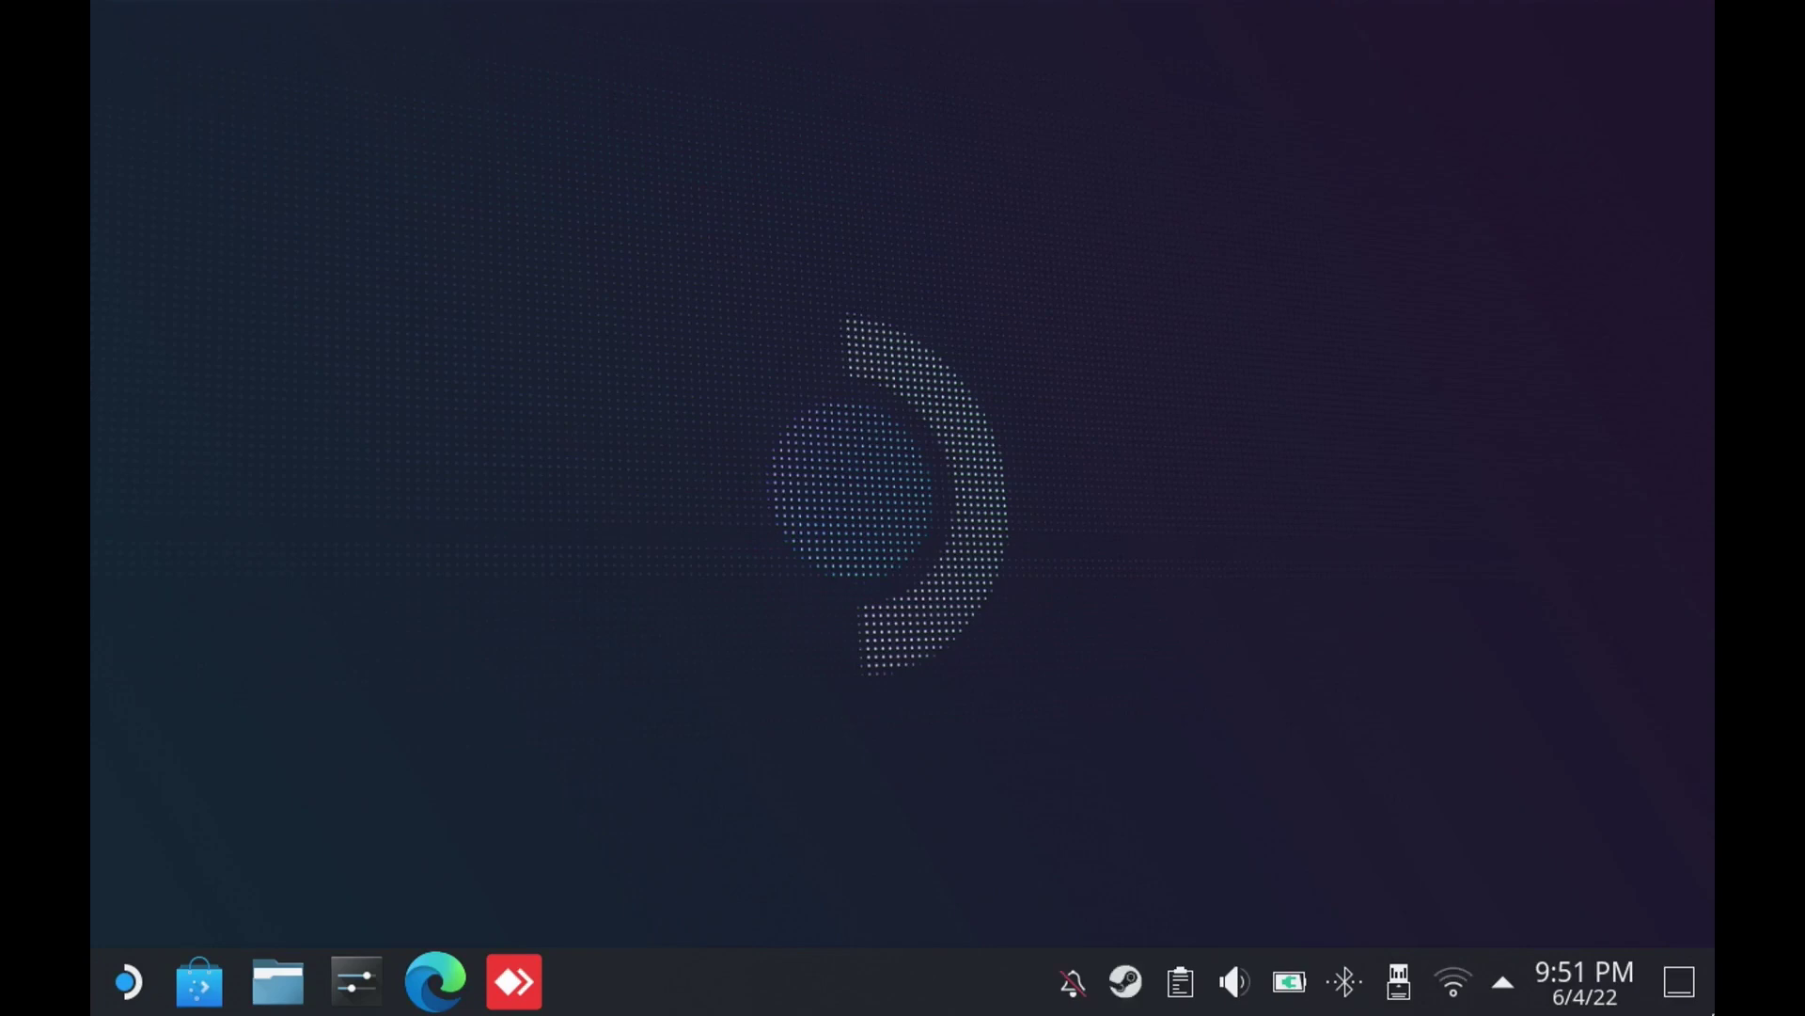
Launch Discover from the application launcher, then minimize it to reveal the desktop shortcuts.
click(130, 981)
click(200, 998)
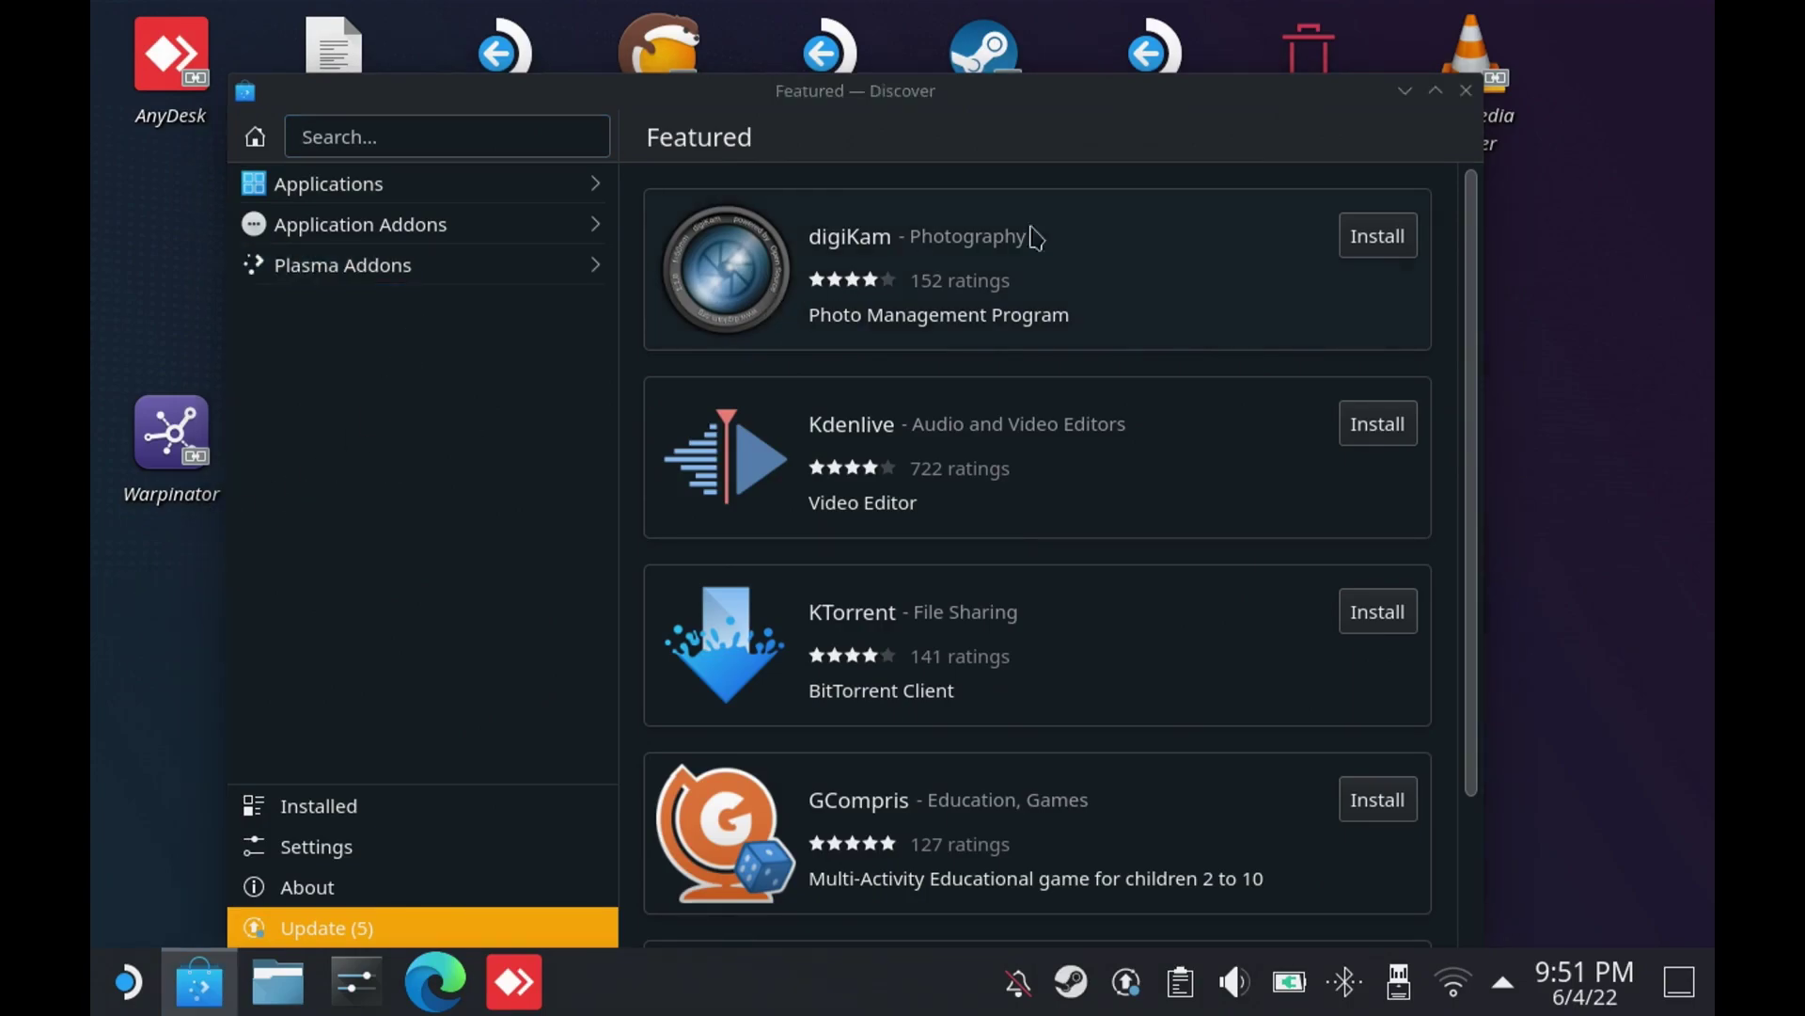
click(1404, 91)
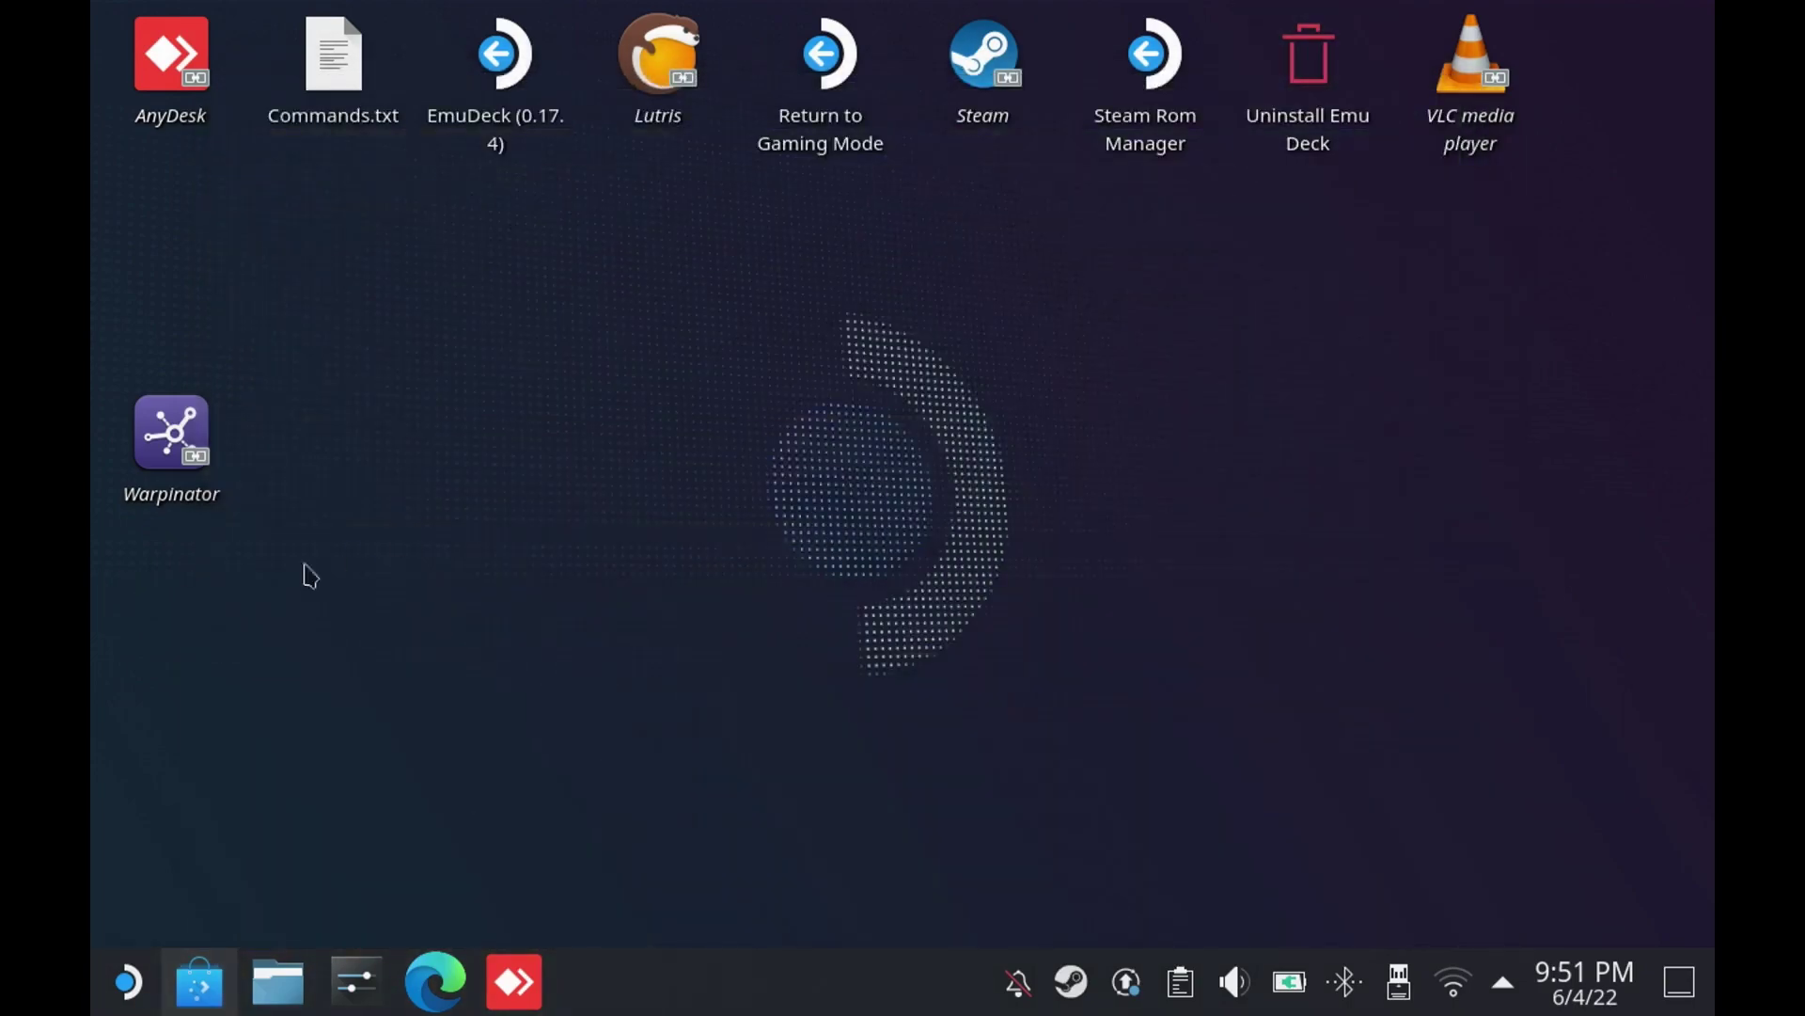
Launch Warpinator from its desktop icon so the PC shows up as a peer.
click(205, 512)
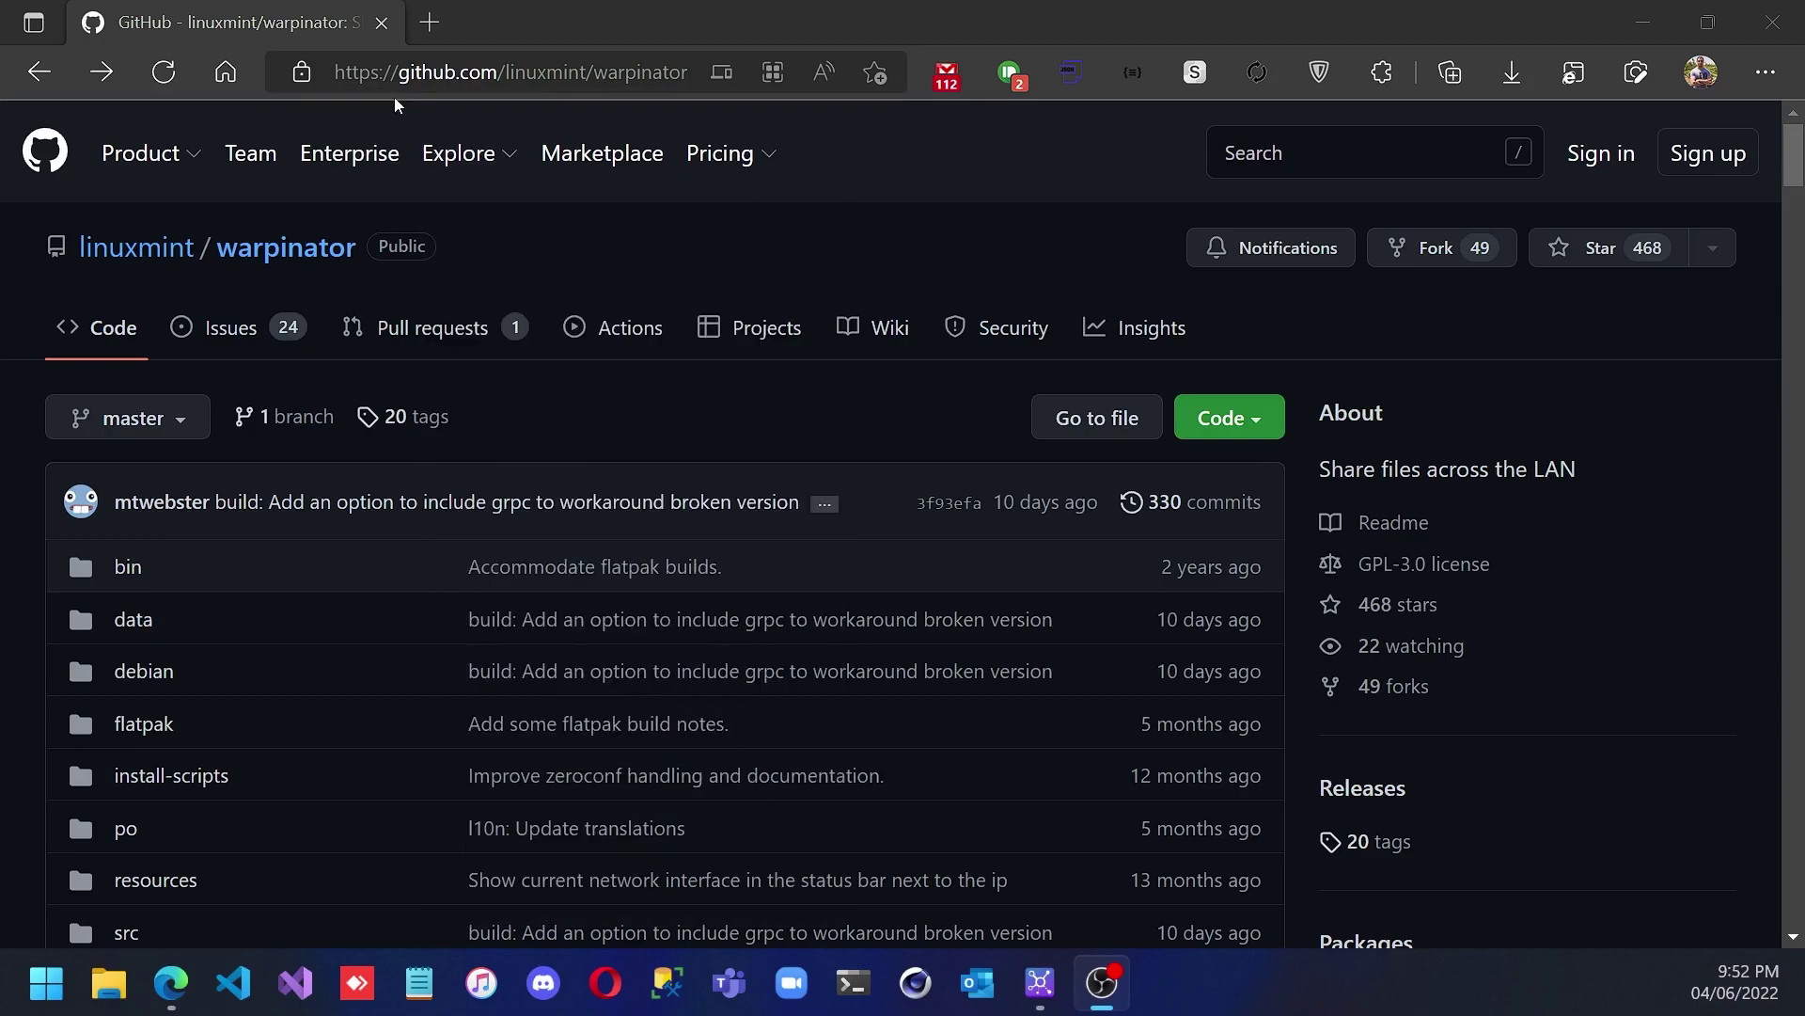
Follow winpinator.swisz.cz to the Winpinator v0.1.2 downloads page, then switch to Winpinator's Steam Deck page.
scroll(433, 171, down, 6)
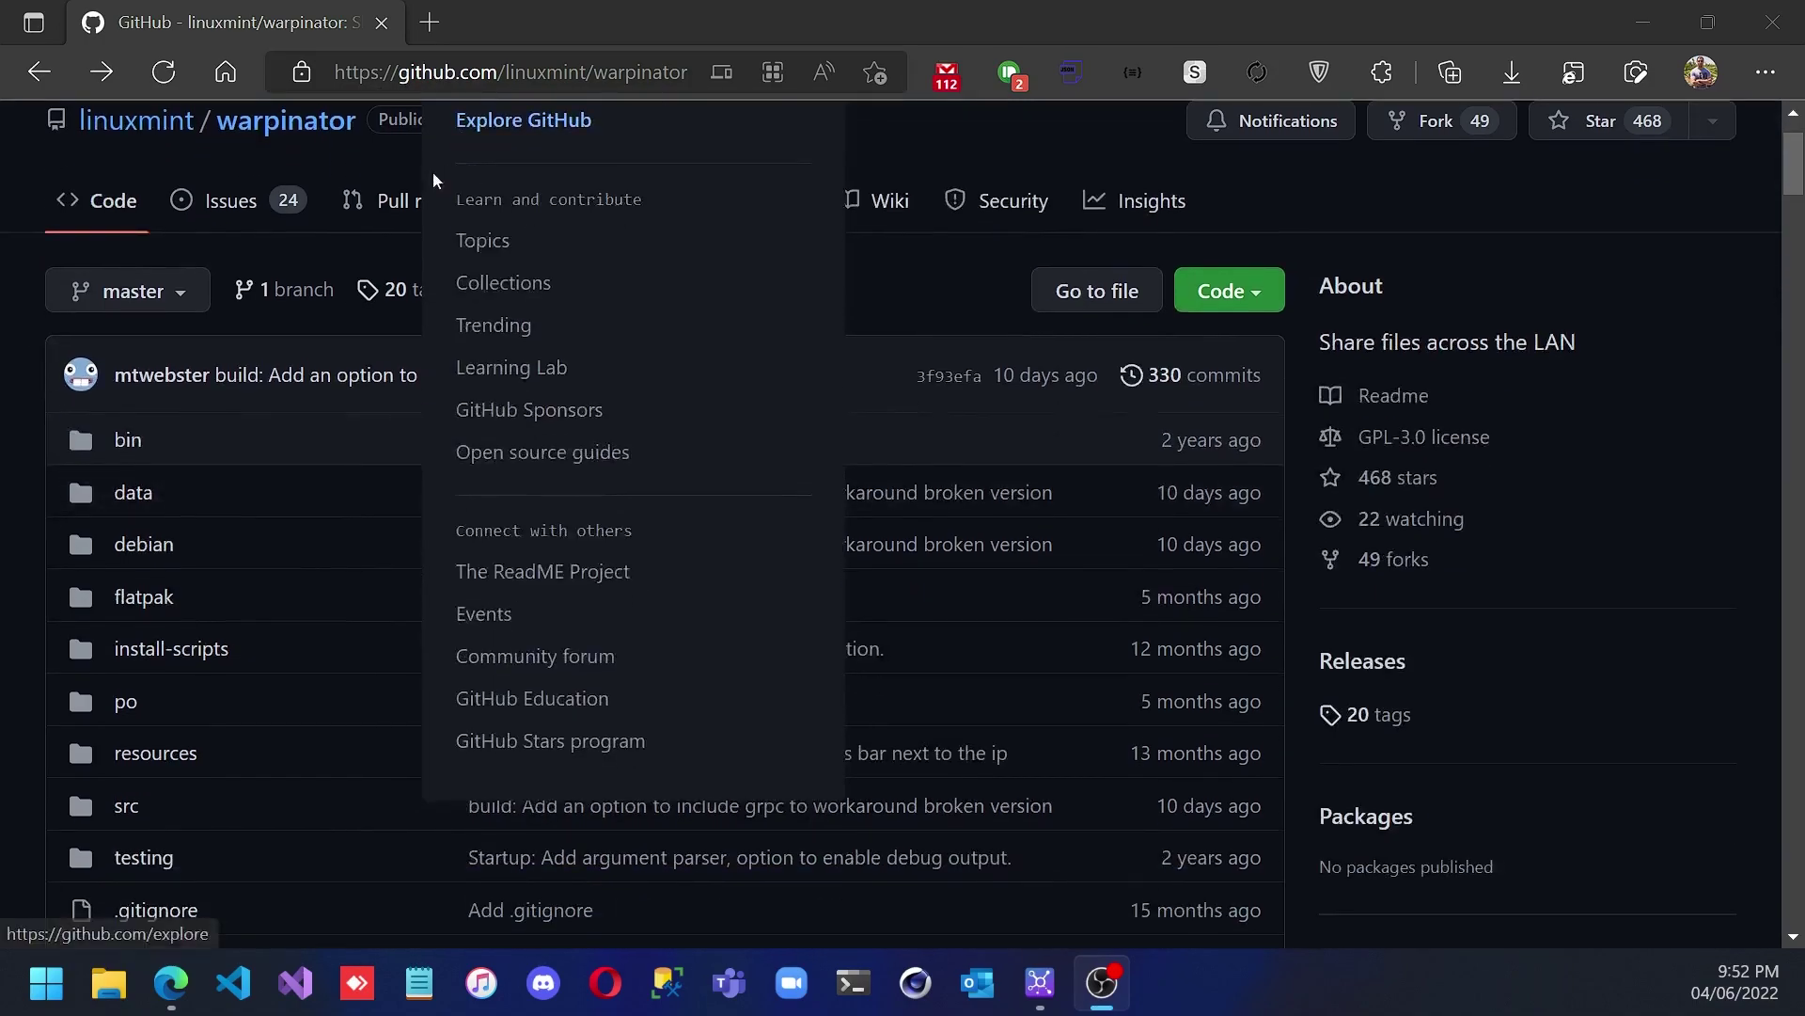
scroll(316, 348, down, 5)
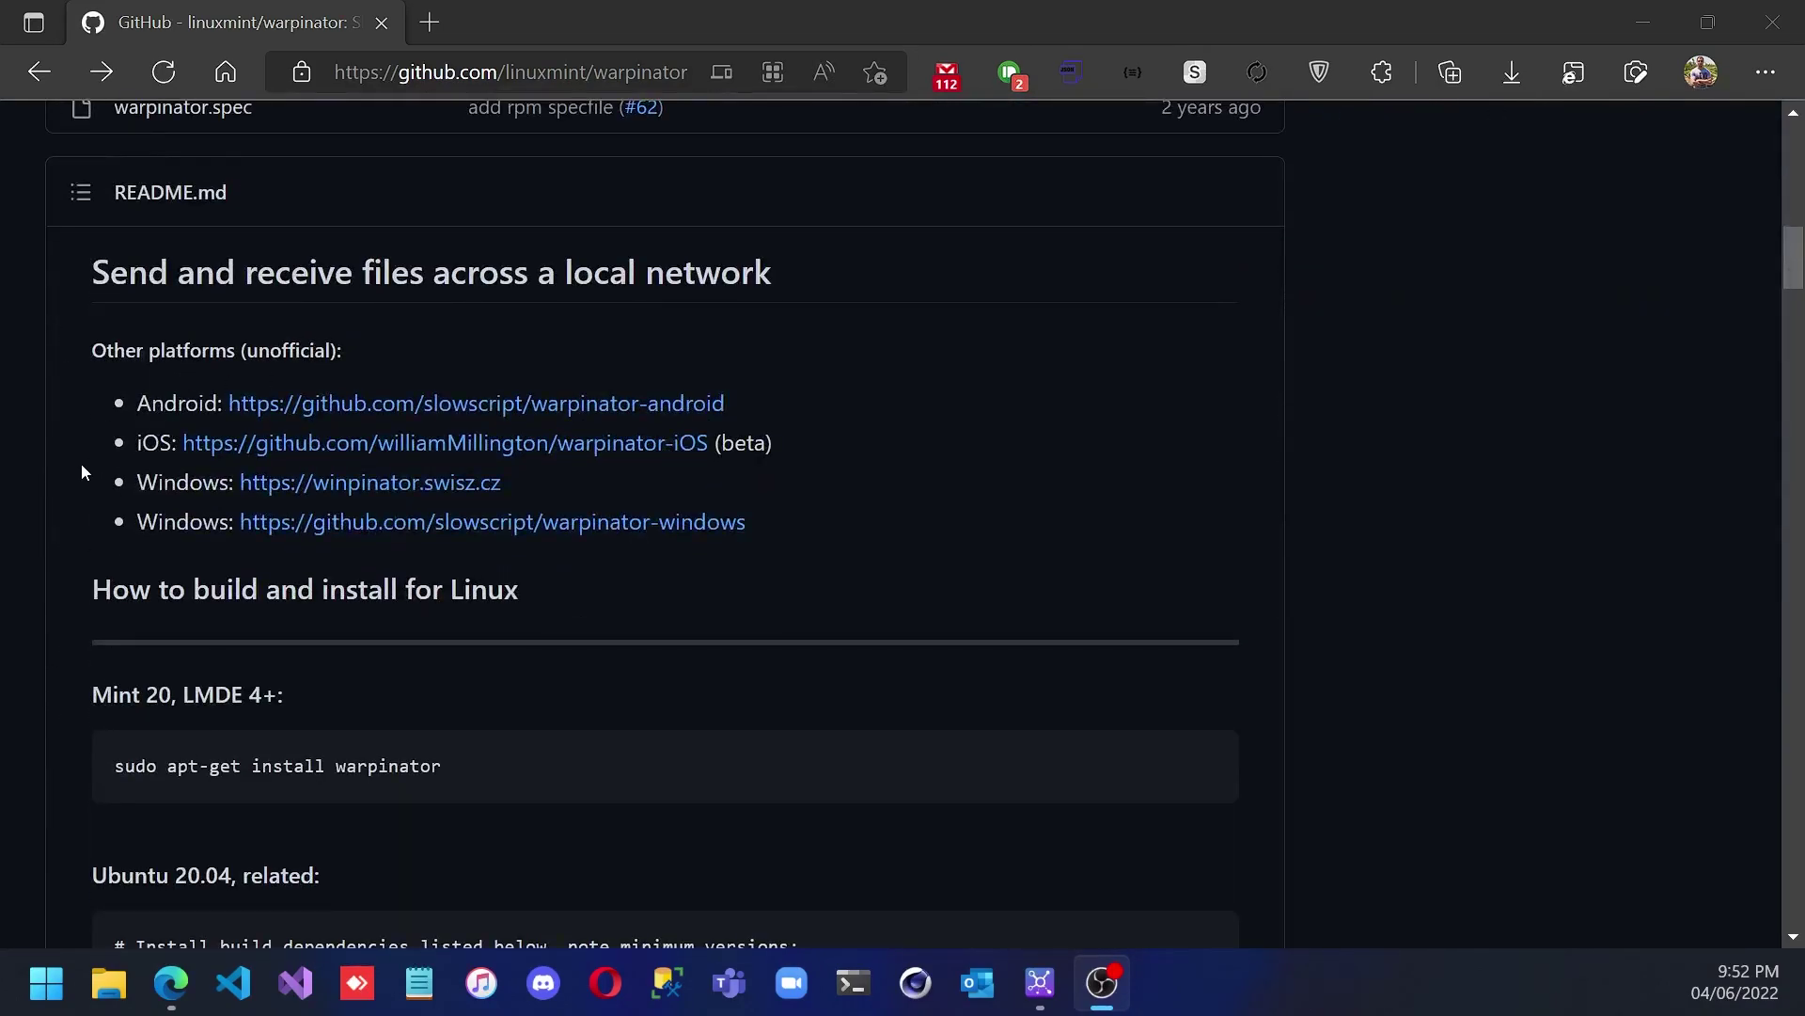
click(381, 483)
scroll(395, 489, down, 1)
scroll(393, 491, down, 10)
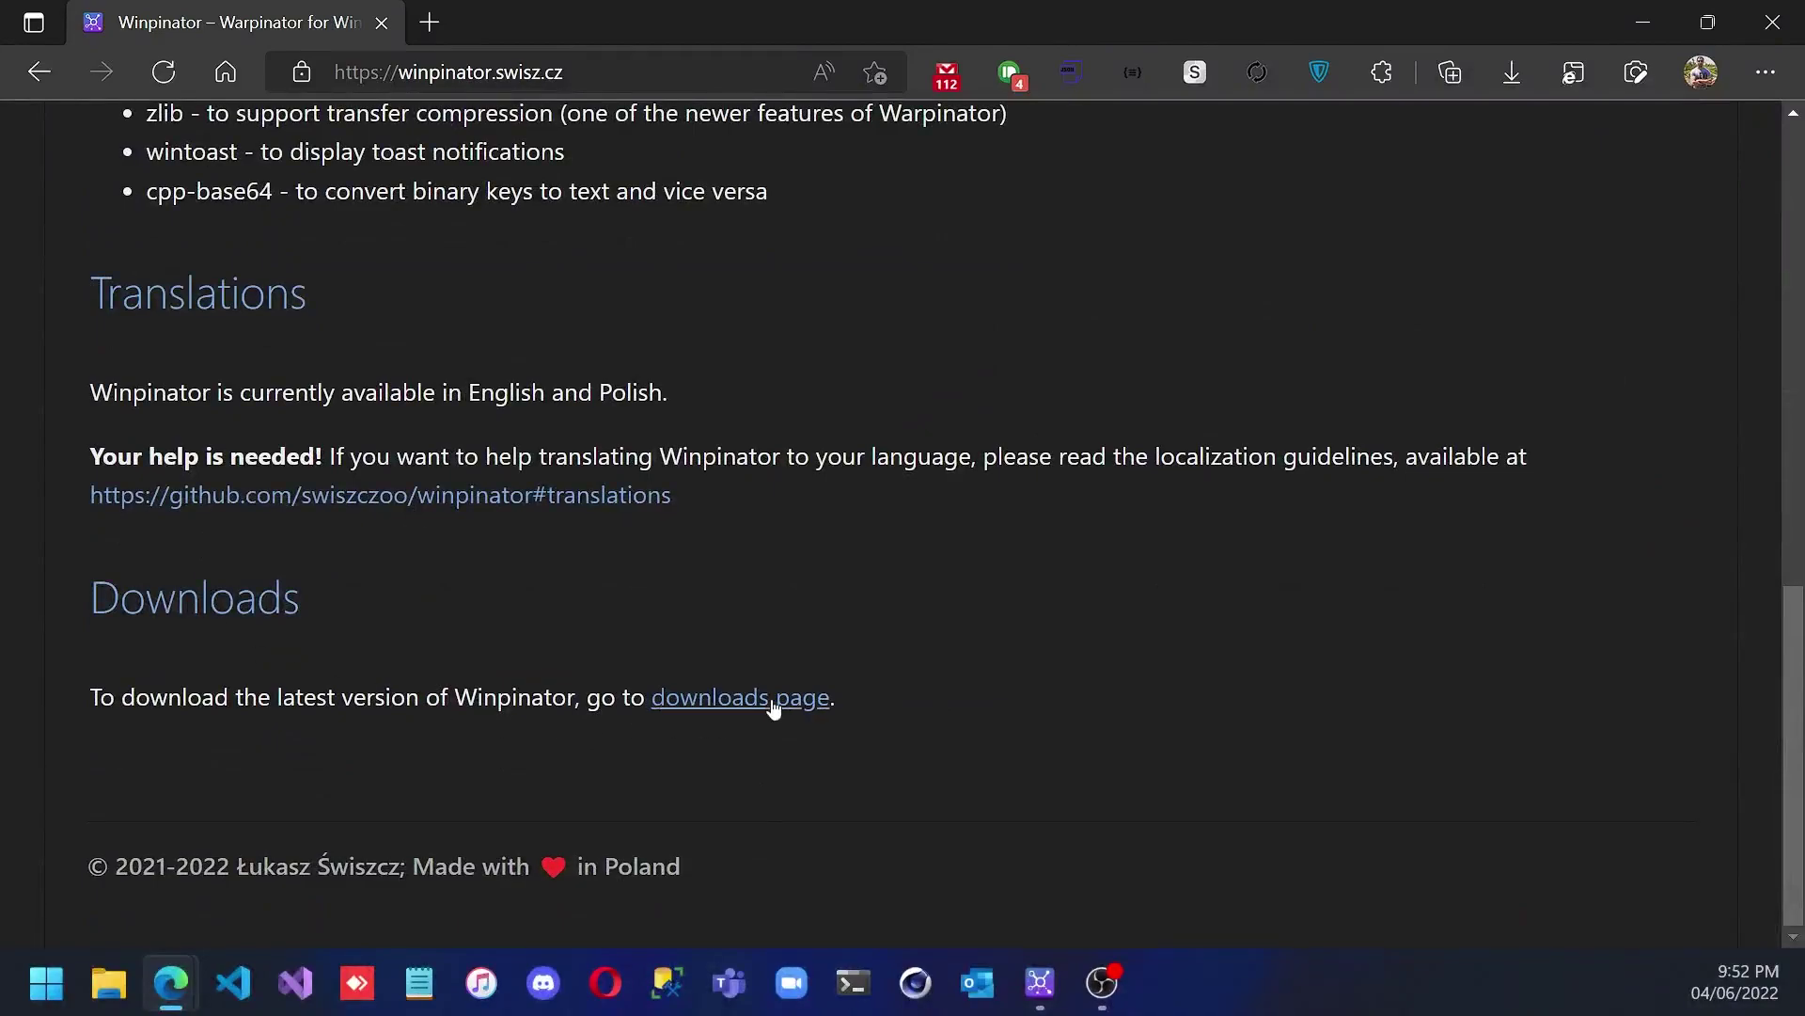
click(774, 706)
scroll(743, 691, down, 2)
scroll(720, 673, down, 3)
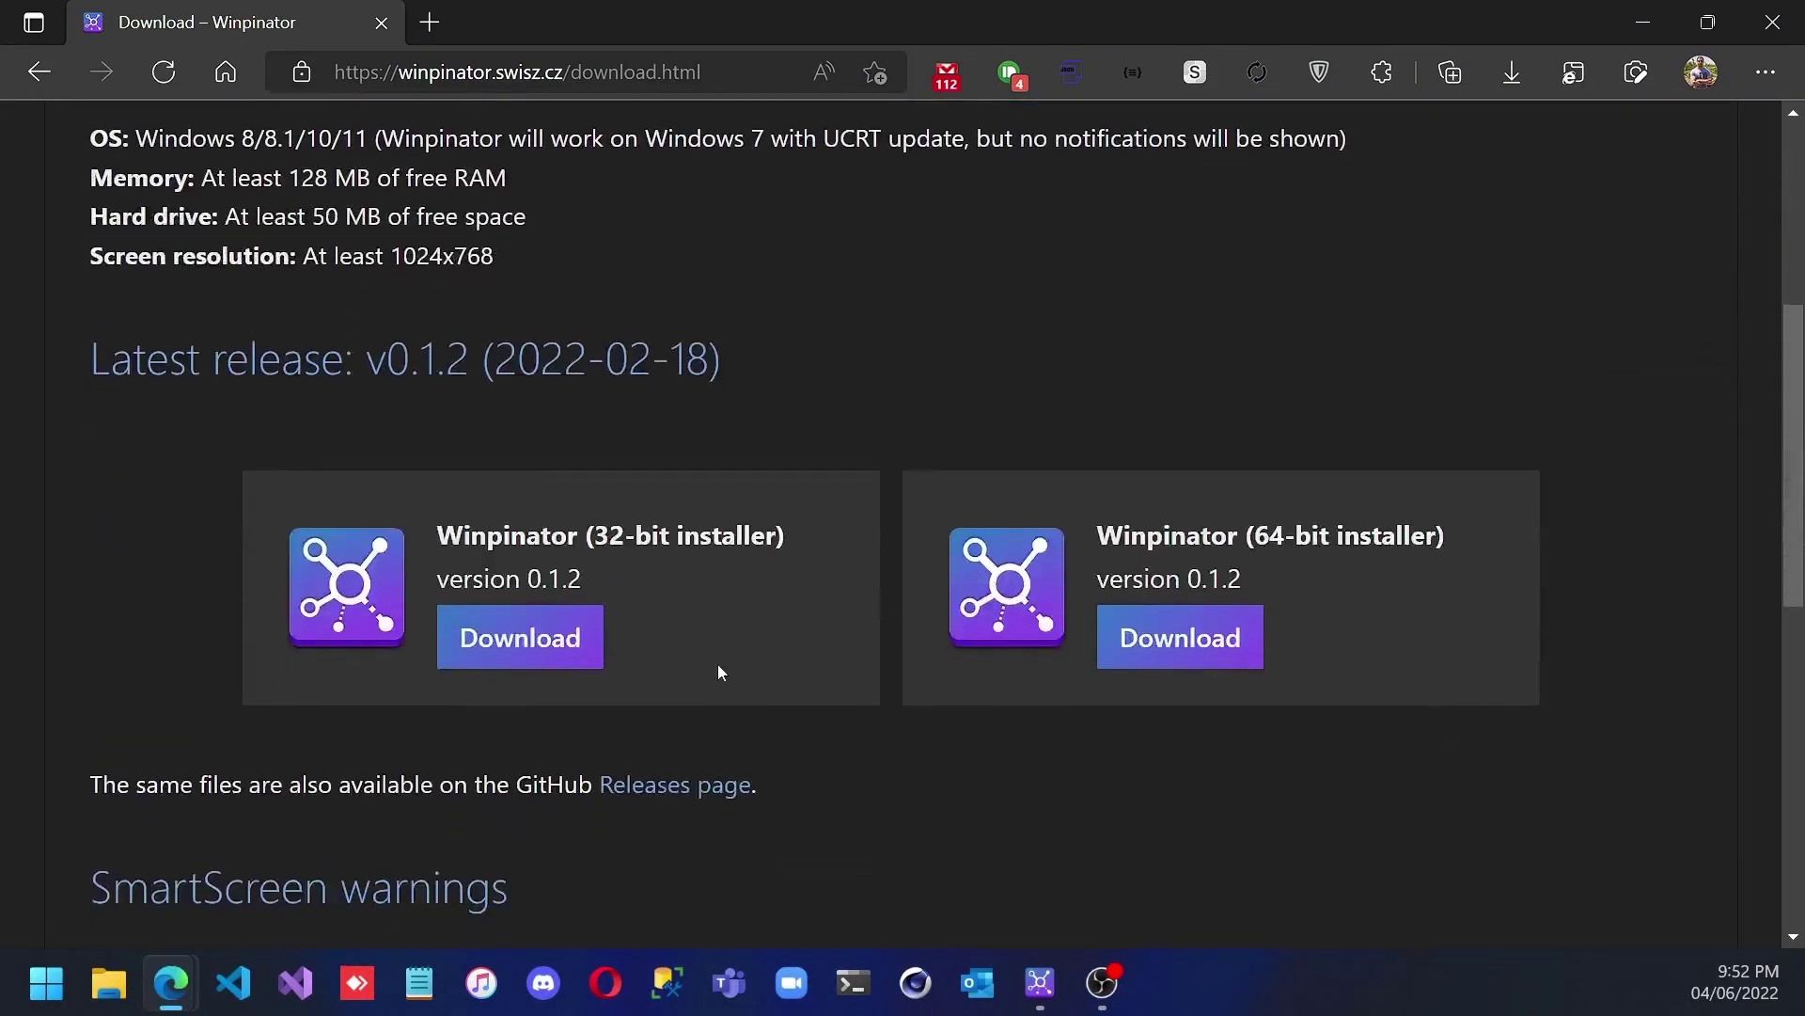
key(alt+Tab)
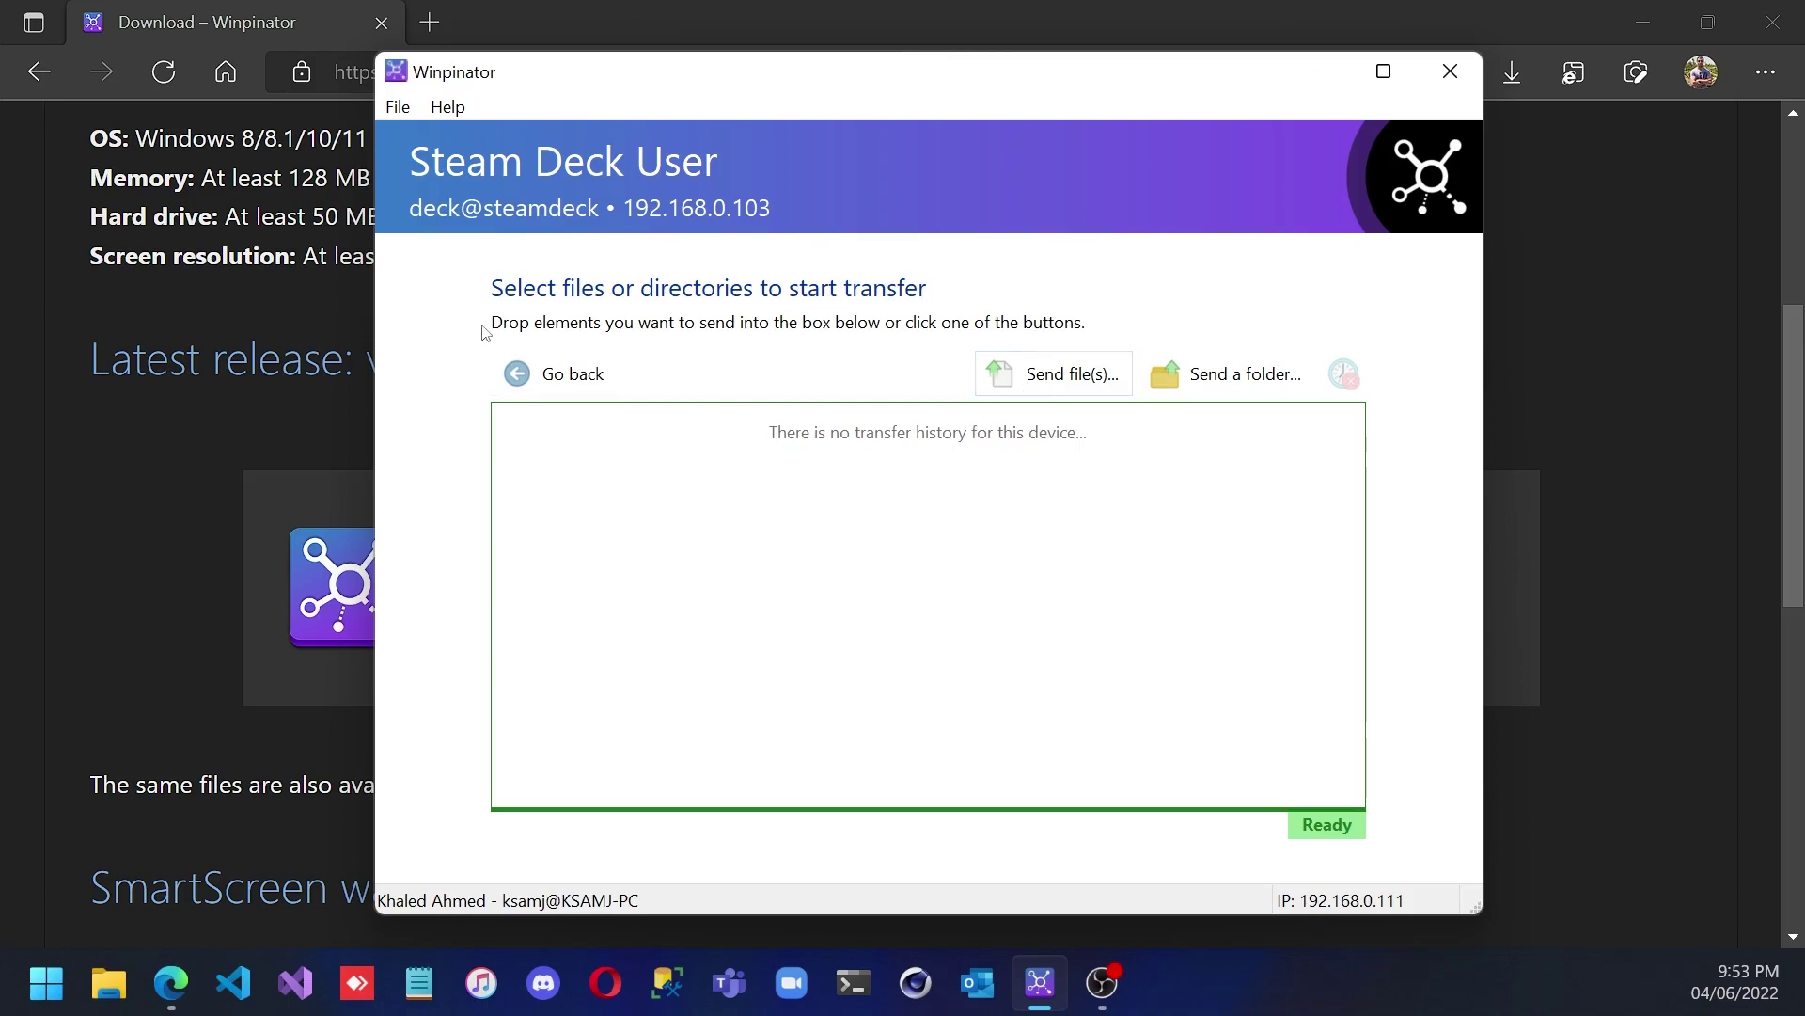
Go back in Winpinator to the device list showing the Steam Deck as Ready.
click(516, 371)
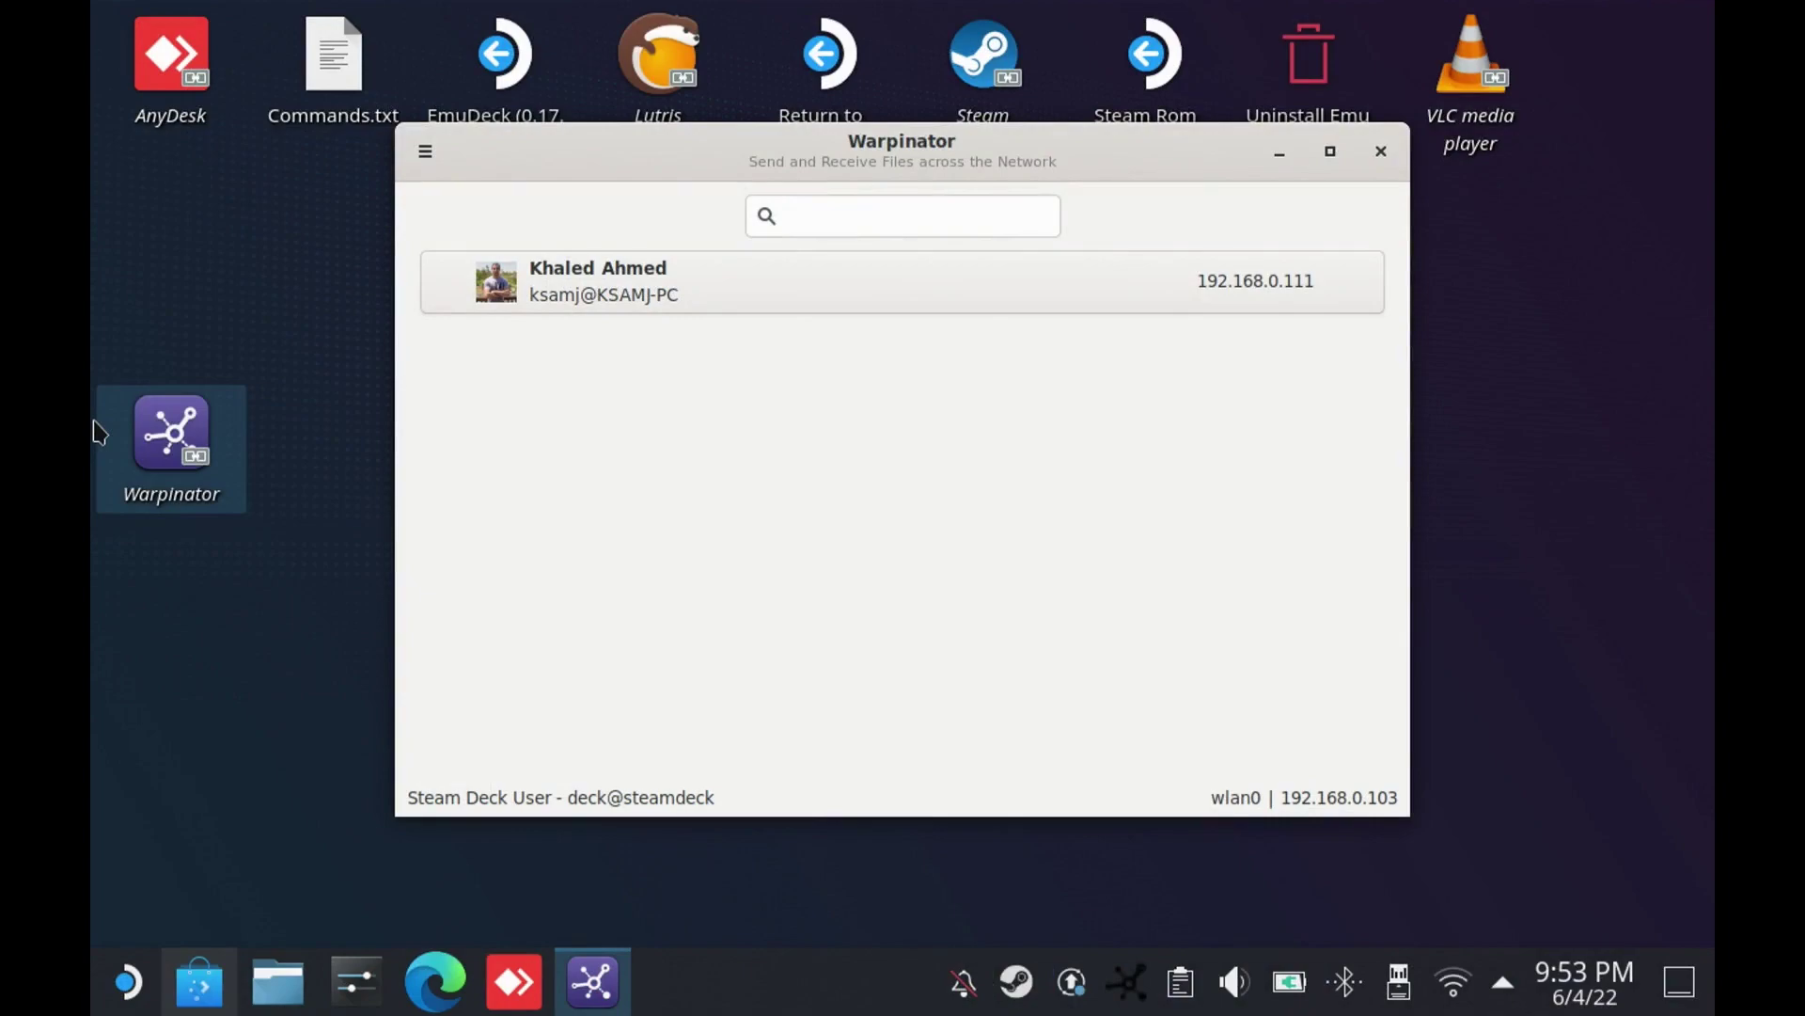
Open the transfer page for the PC at 192.168.0.111 in Warpinator.
click(999, 301)
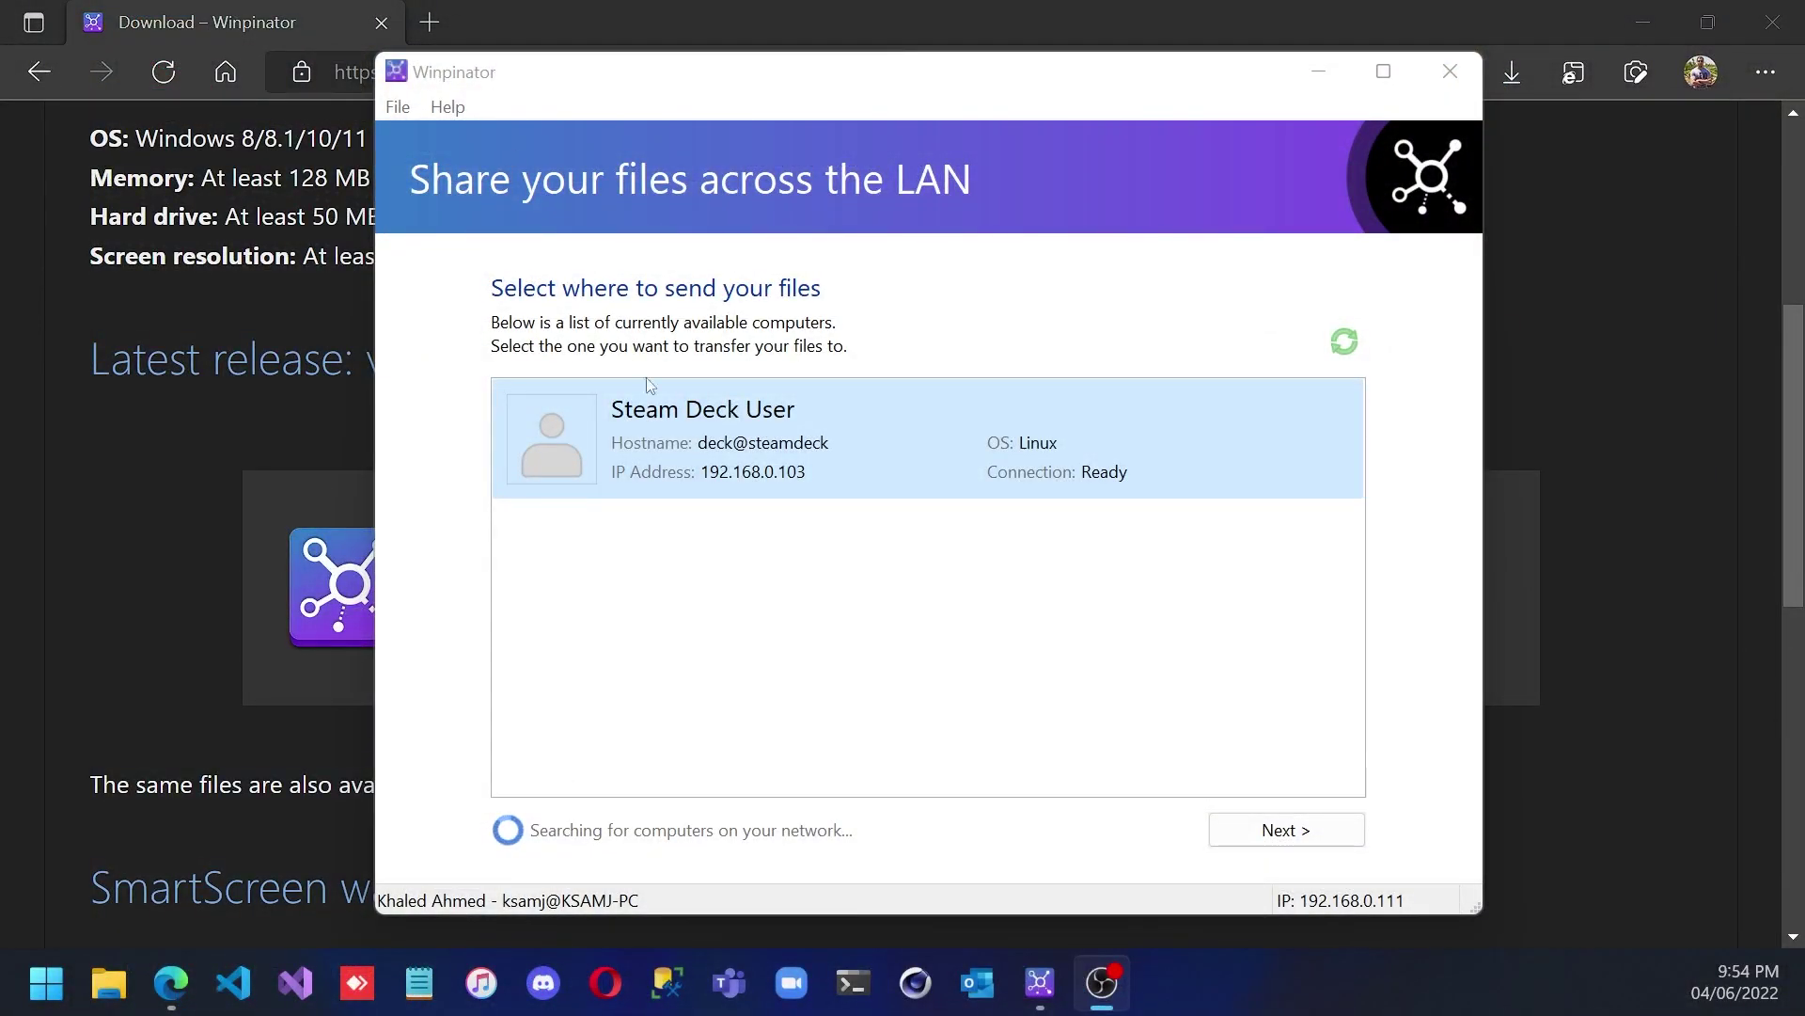
Send Steam Deck.jpg from Pictures > New folder to Steam Deck User via Send file(s).
click(890, 409)
double_click(887, 423)
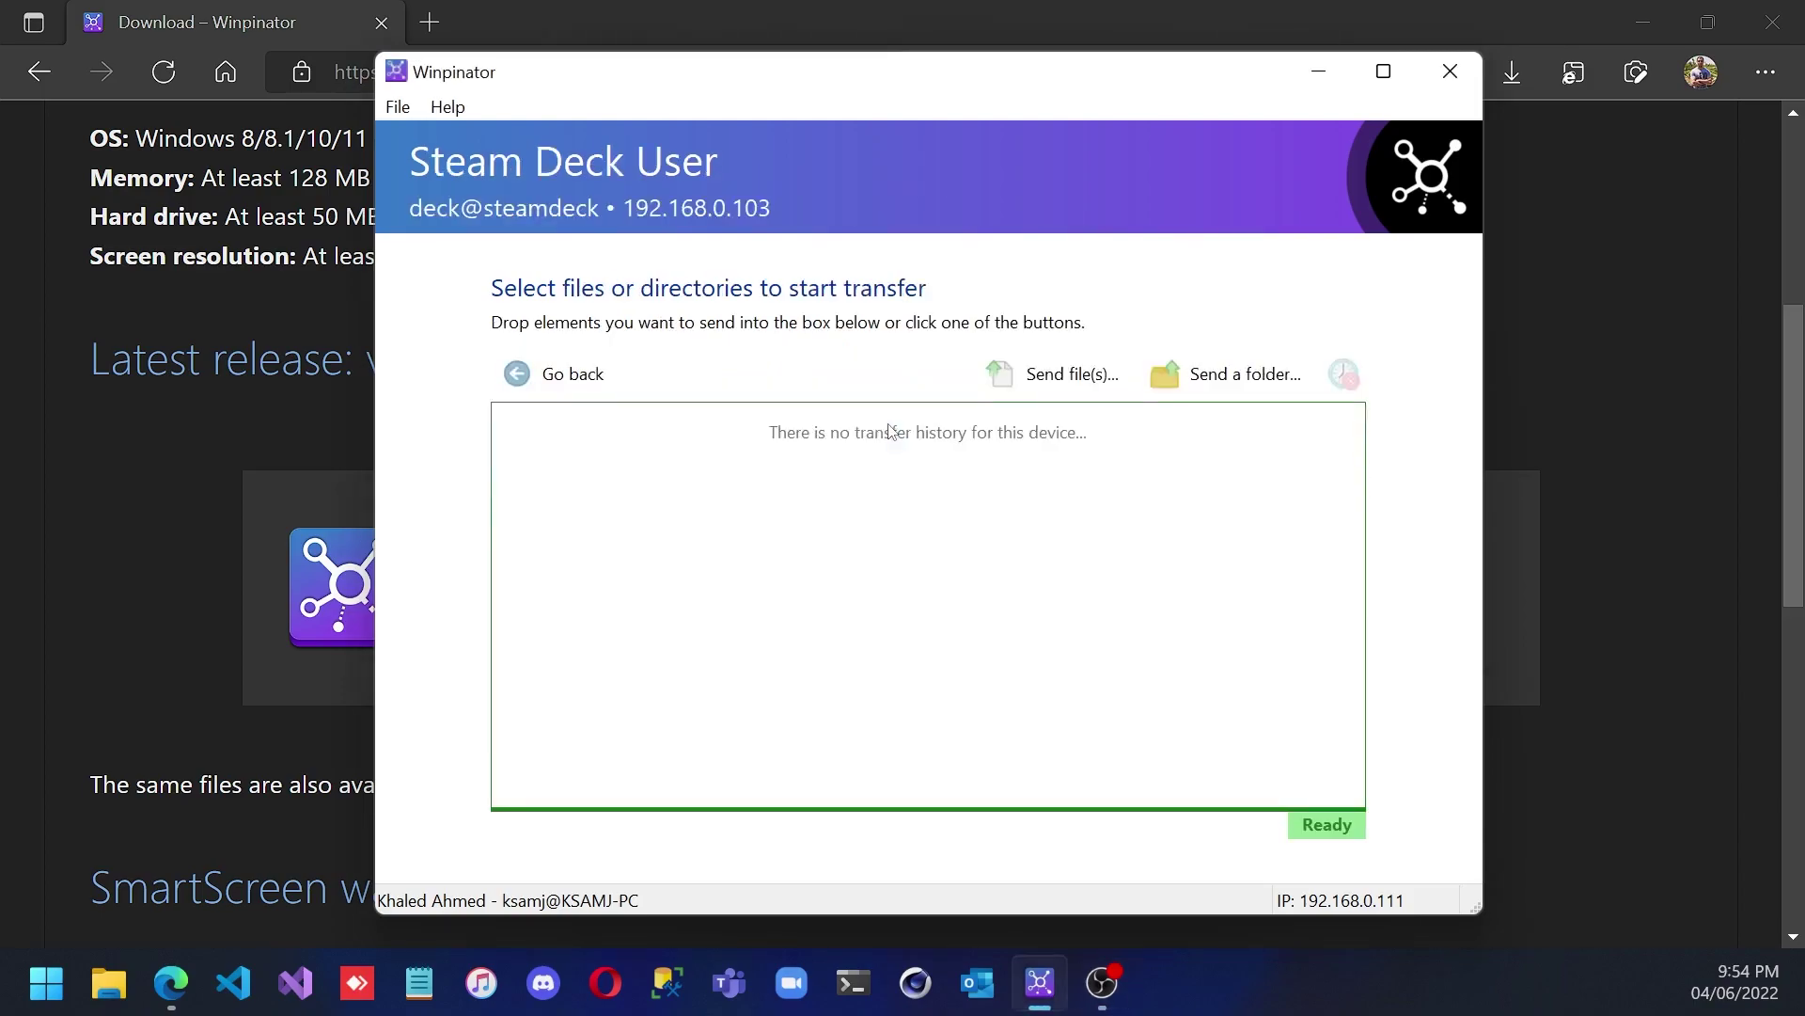
click(1053, 382)
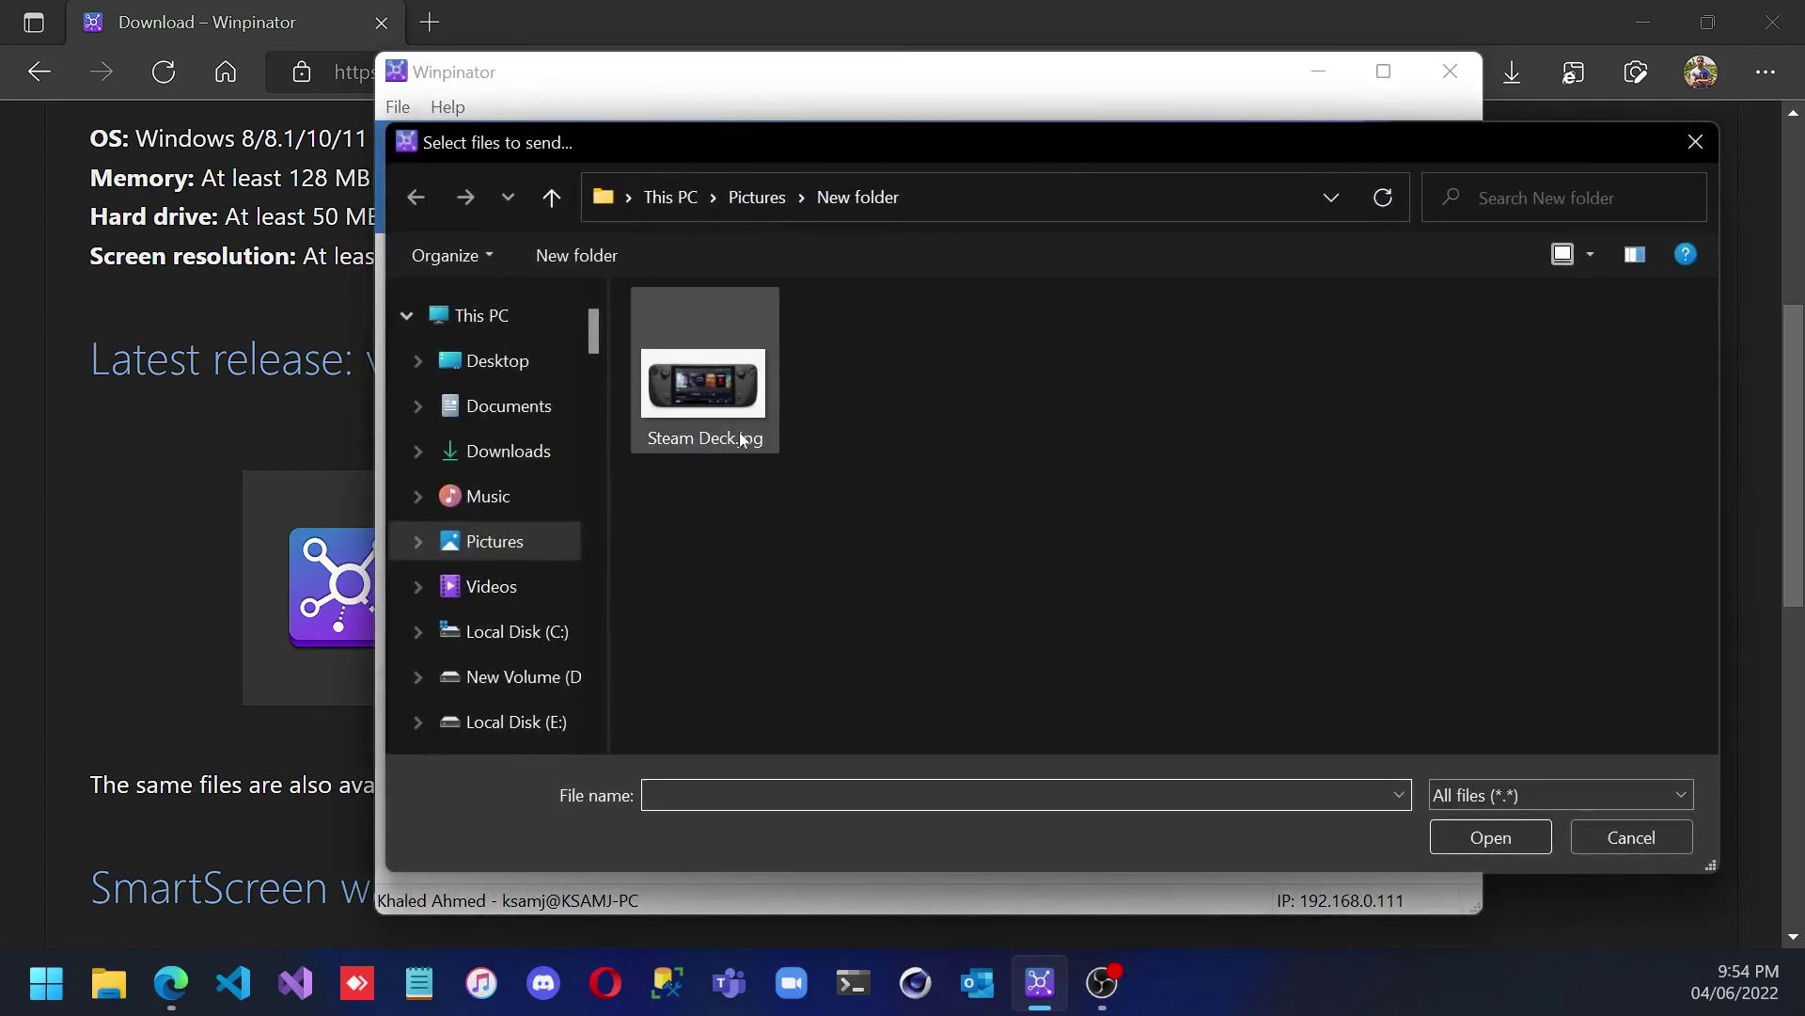
click(707, 418)
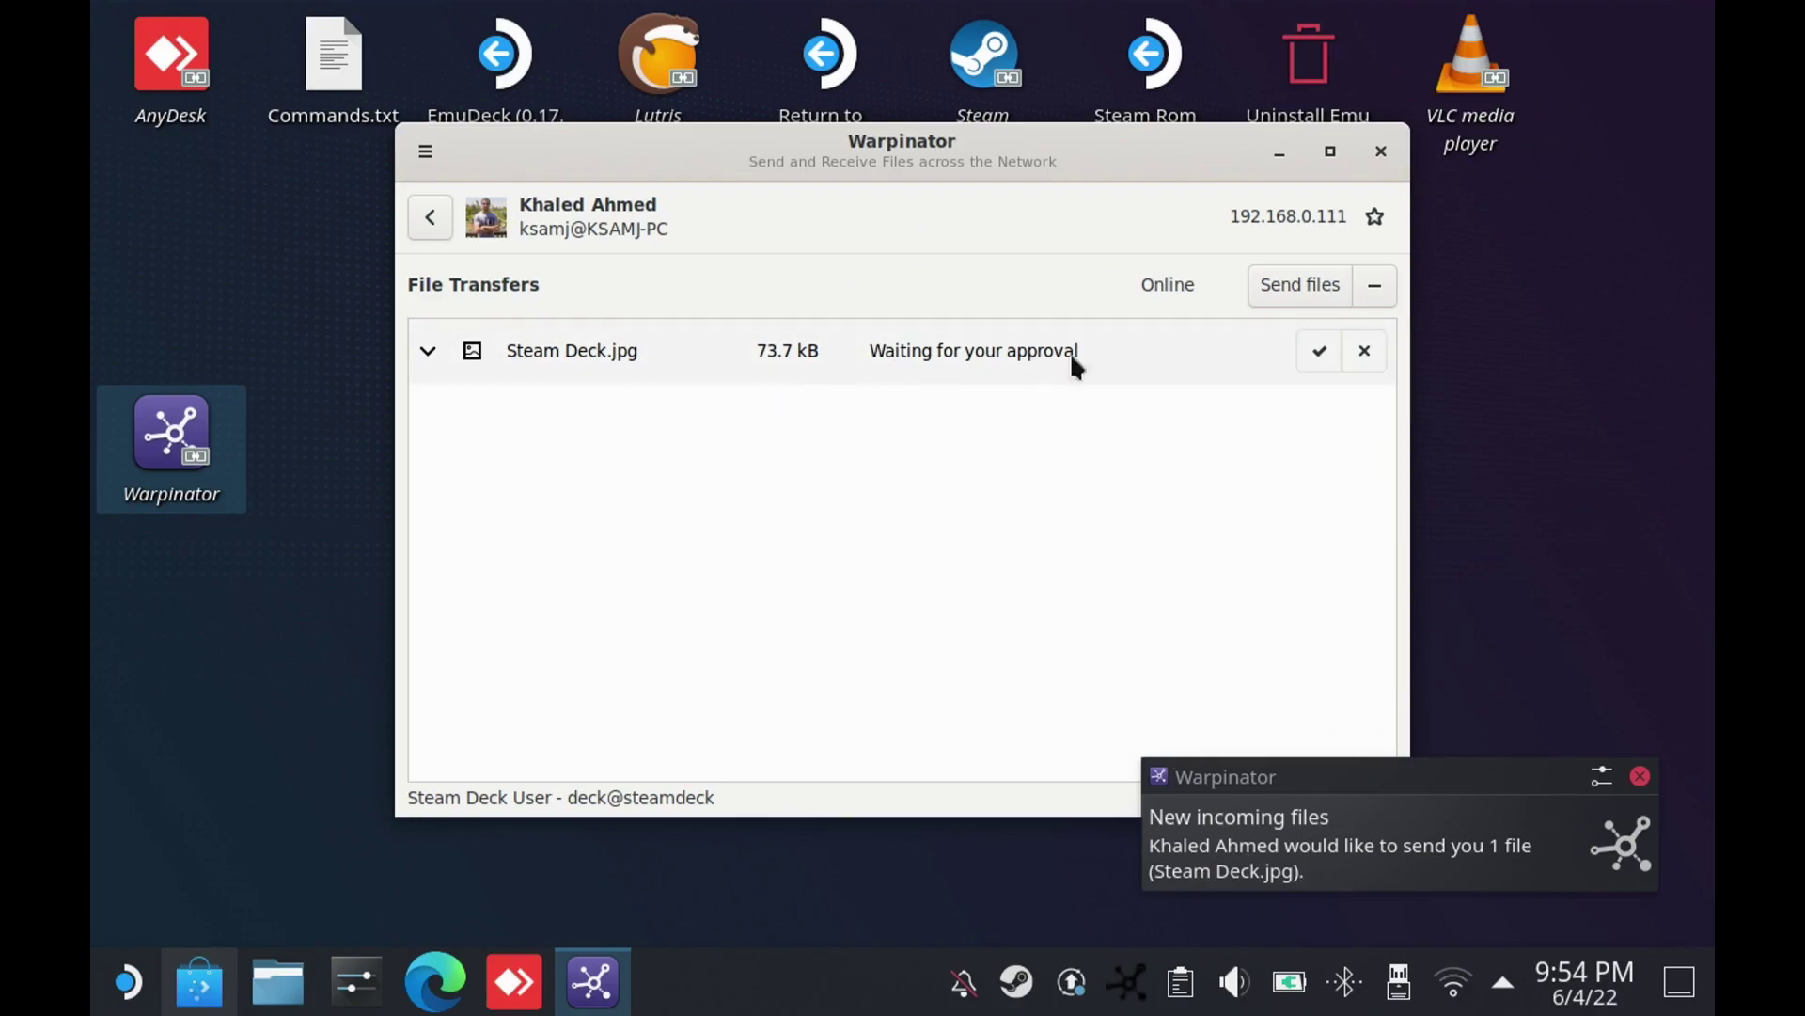
Accept the incoming Steam Deck.jpg transfer and open its Warpinator folder in Dolphin.
click(1318, 358)
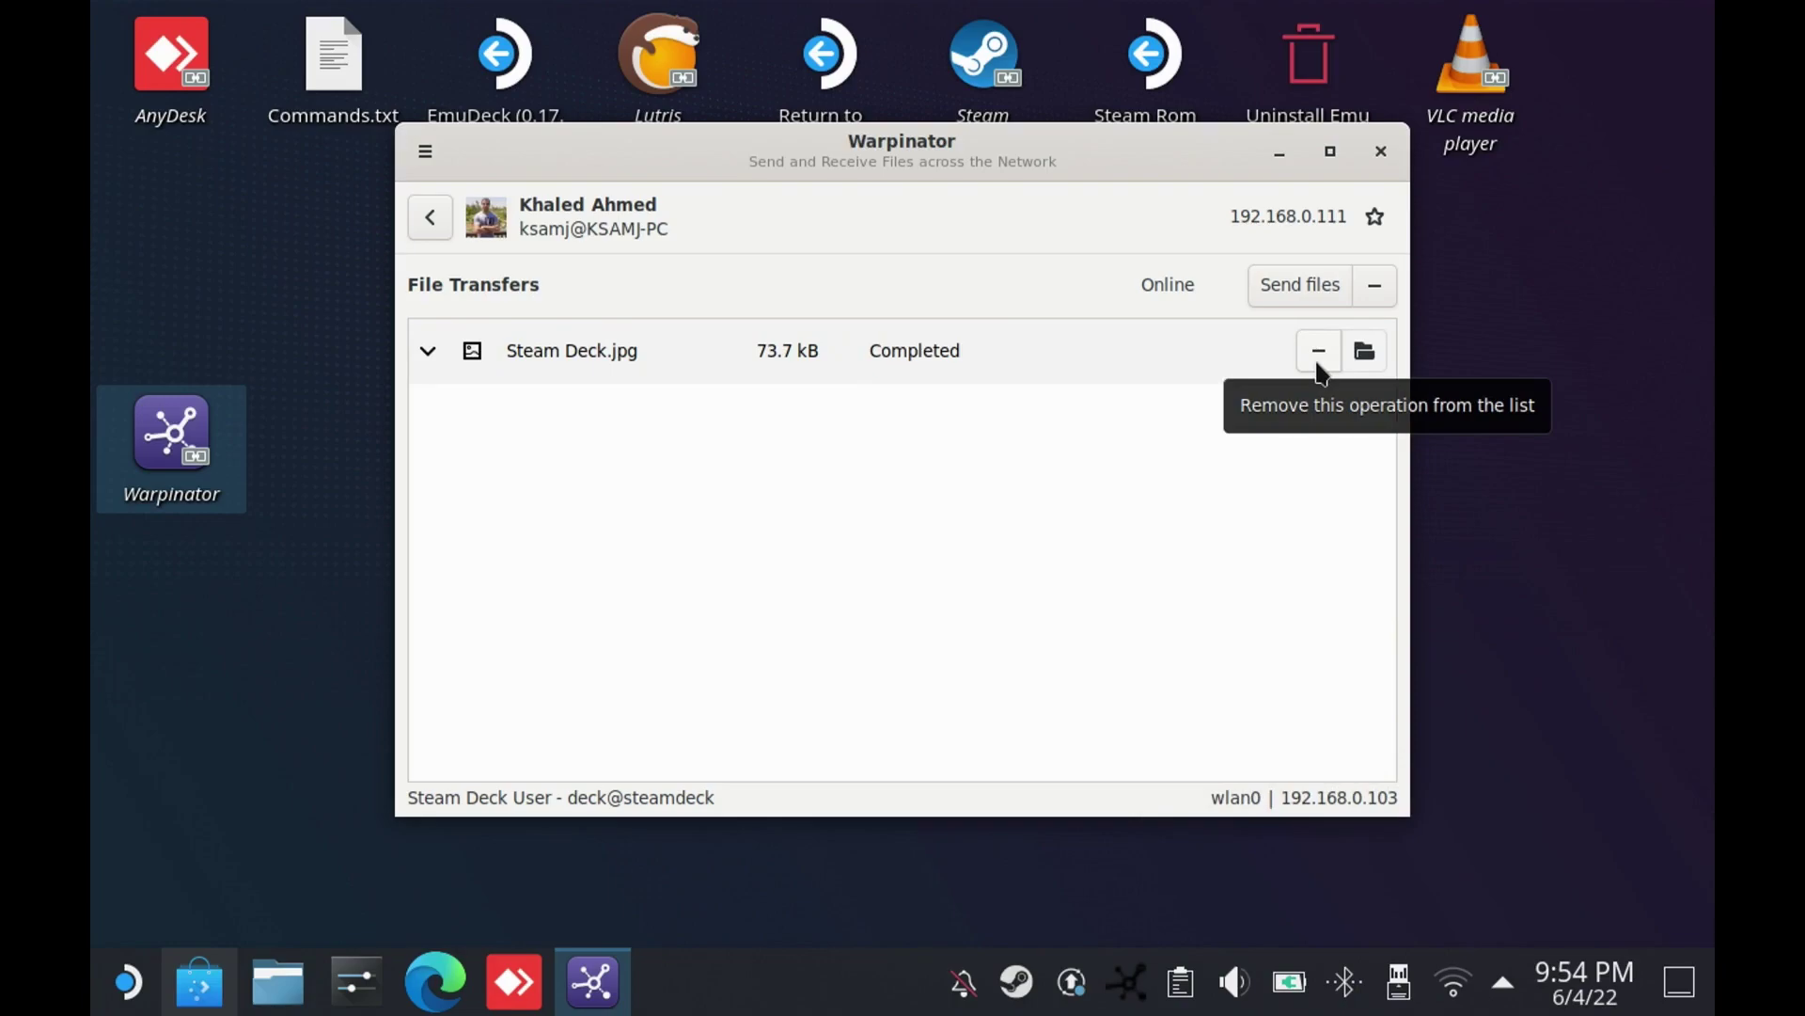
click(1364, 352)
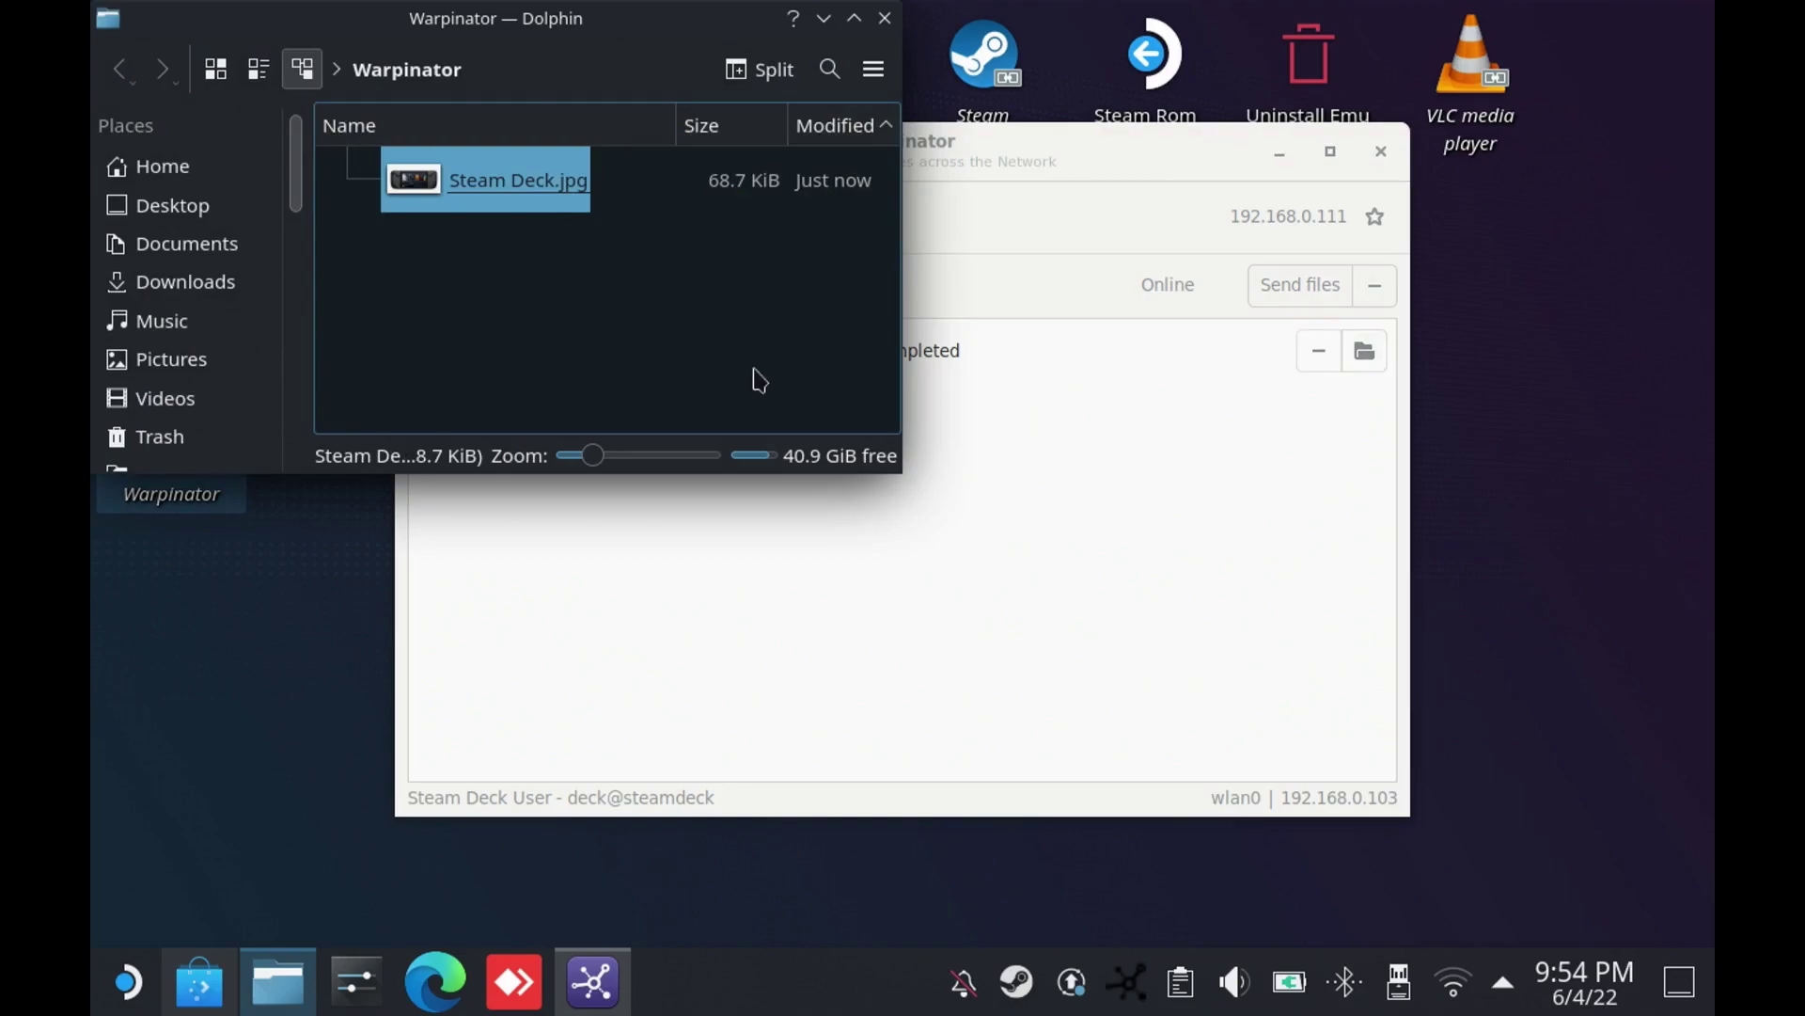
Maximize Dolphin, show the /home/deck/Warpinator/ path, and open Steam Deck.jpg in Gwenview.
click(854, 18)
click(730, 75)
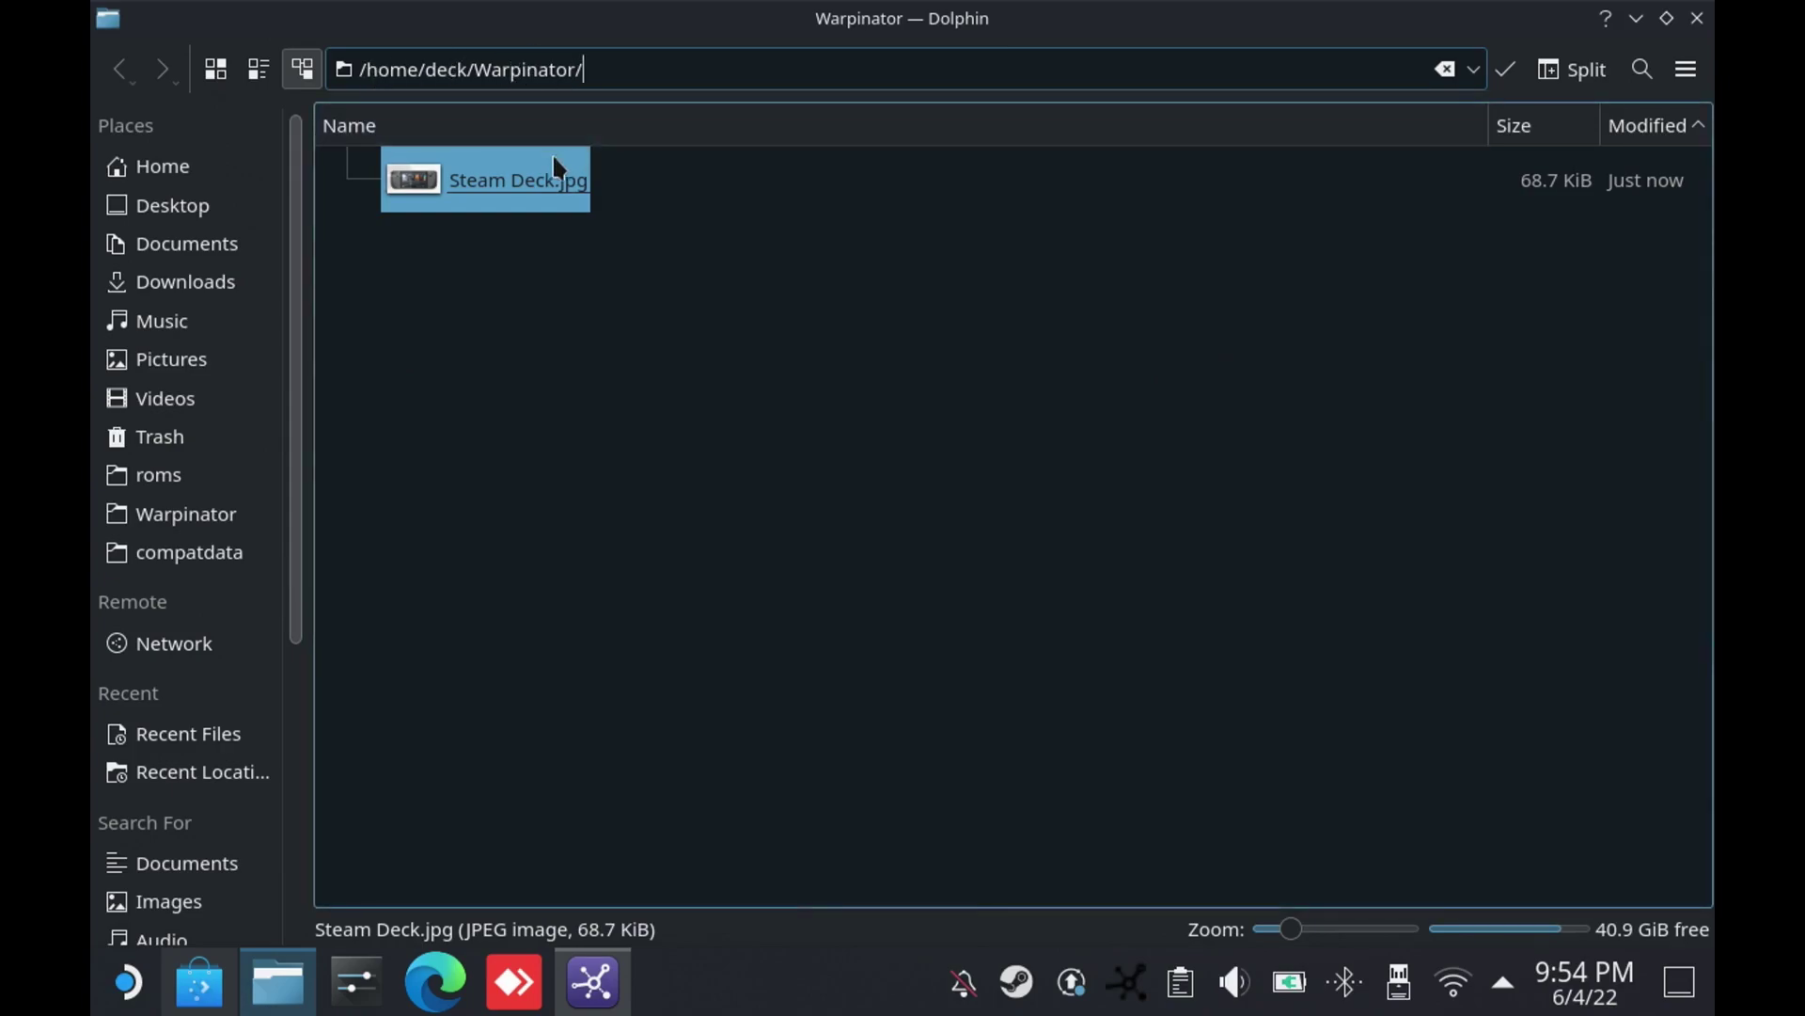
click(545, 185)
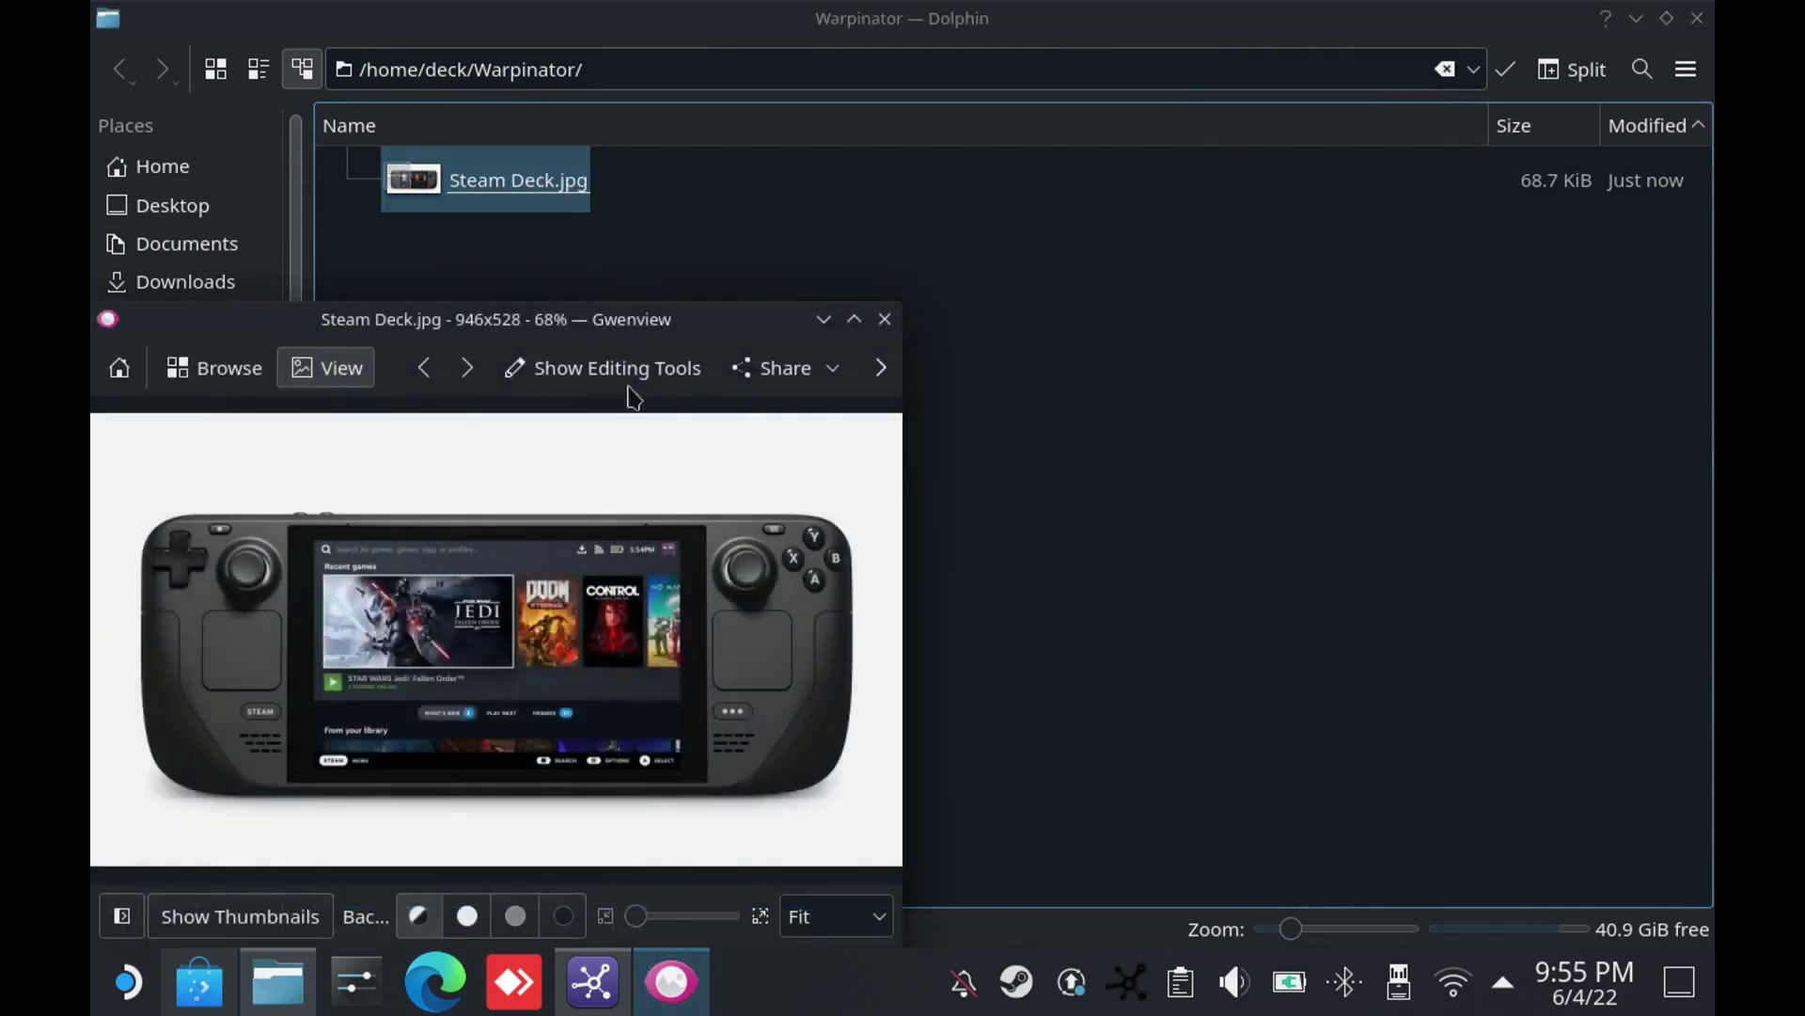